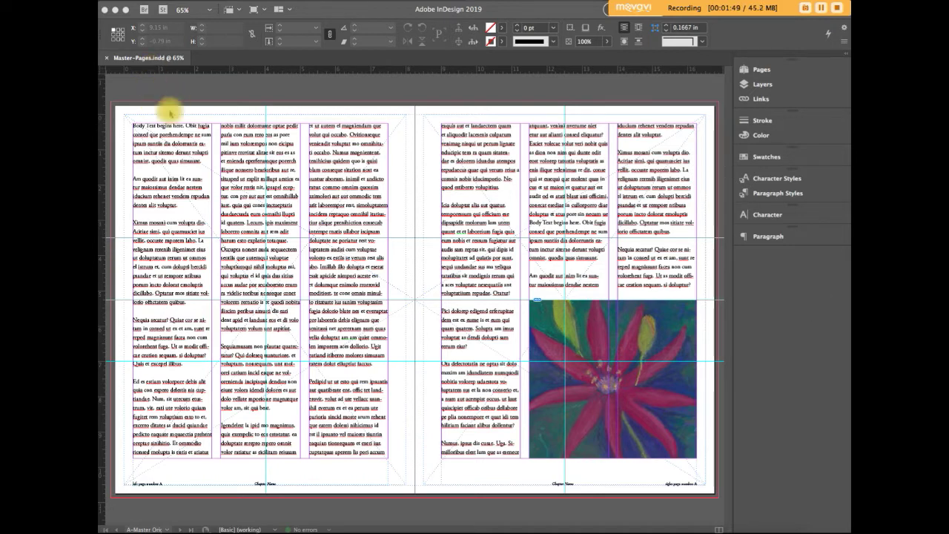
Zoom in on the master's page-number footer, then fit the whole spread in the window.
click(170, 153)
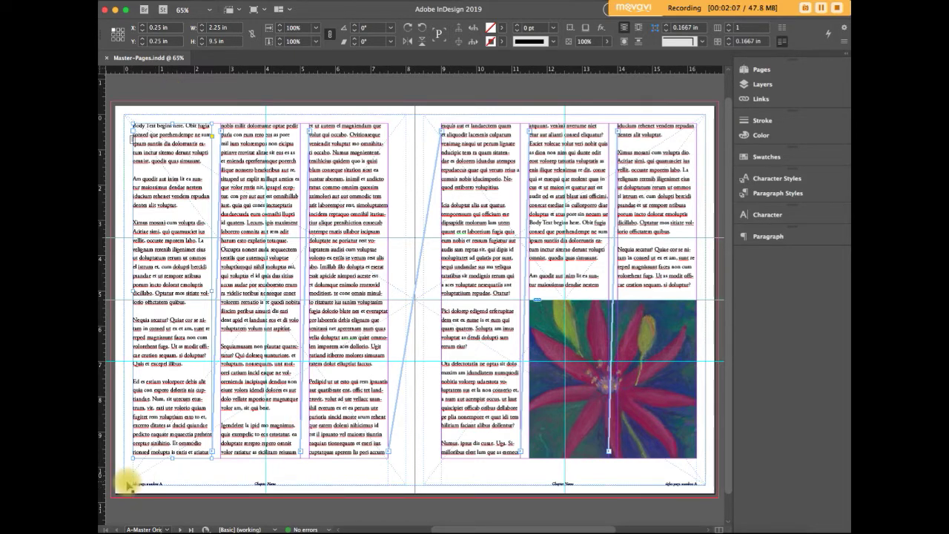
click(141, 483)
key(super+1)
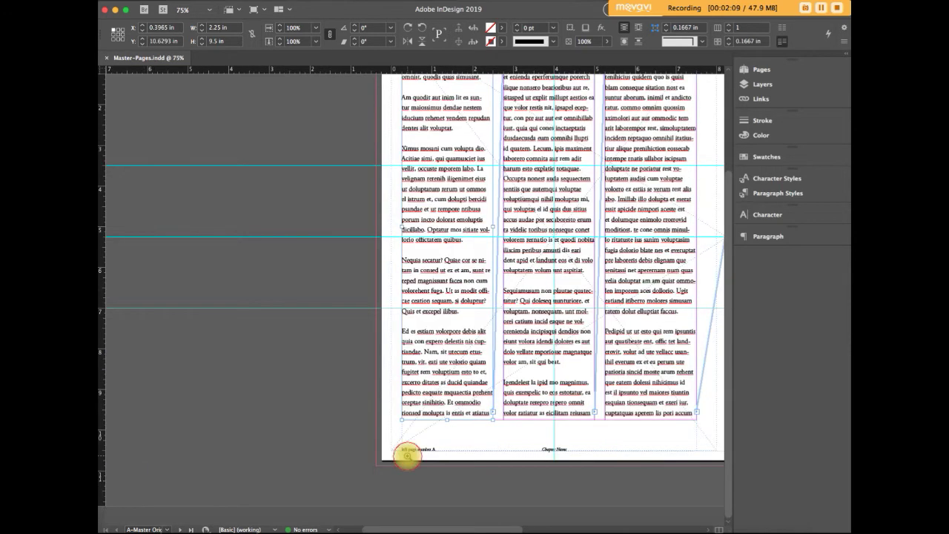
scroll(406, 452, down, 3)
click(491, 451)
key(super+equal)
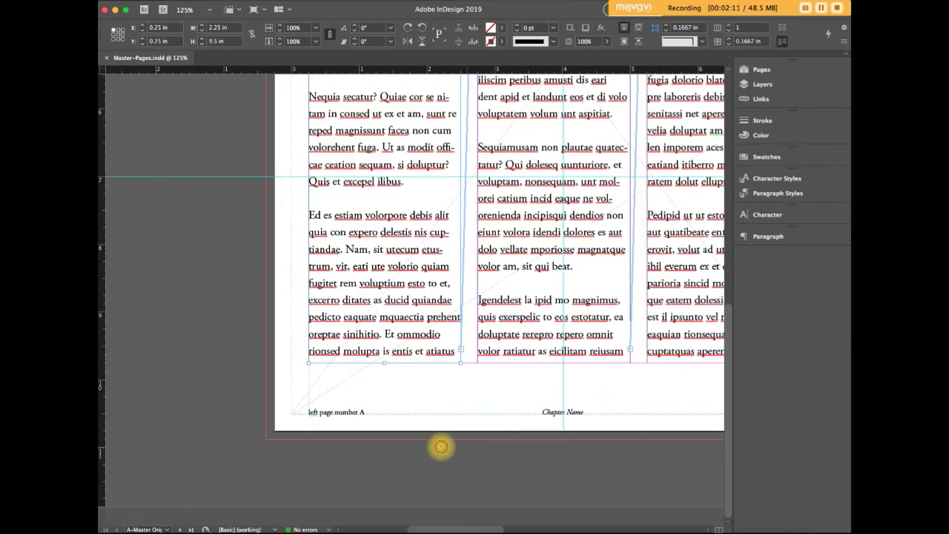
key(super+equal)
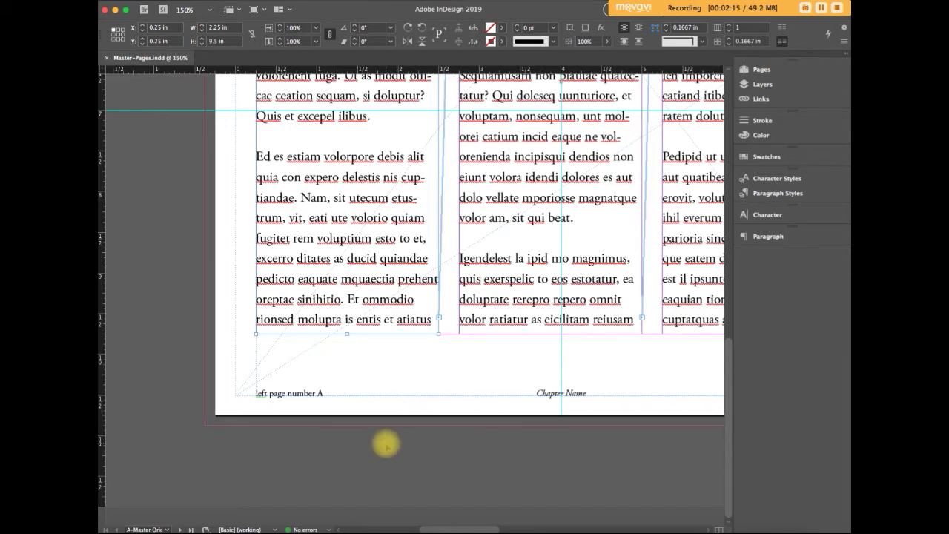
key(super+0)
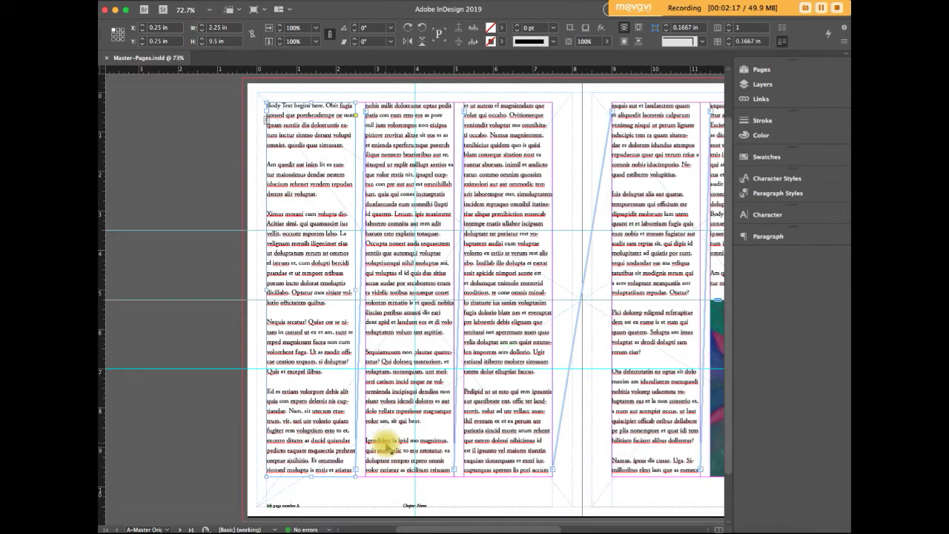
key(super+alt+0)
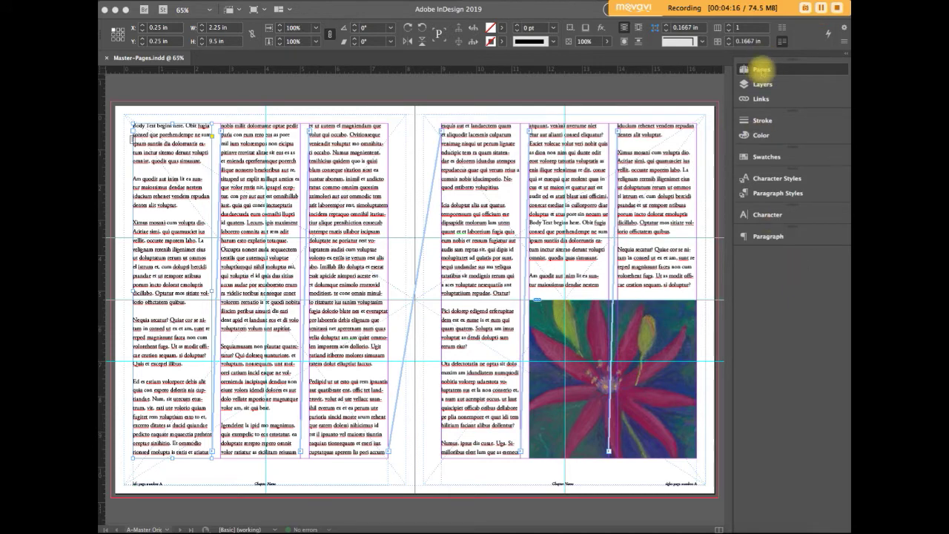
Leave A-Master Original and view spreads 2–3, 4–5, 6–7 and 8–9 in turn.
click(761, 69)
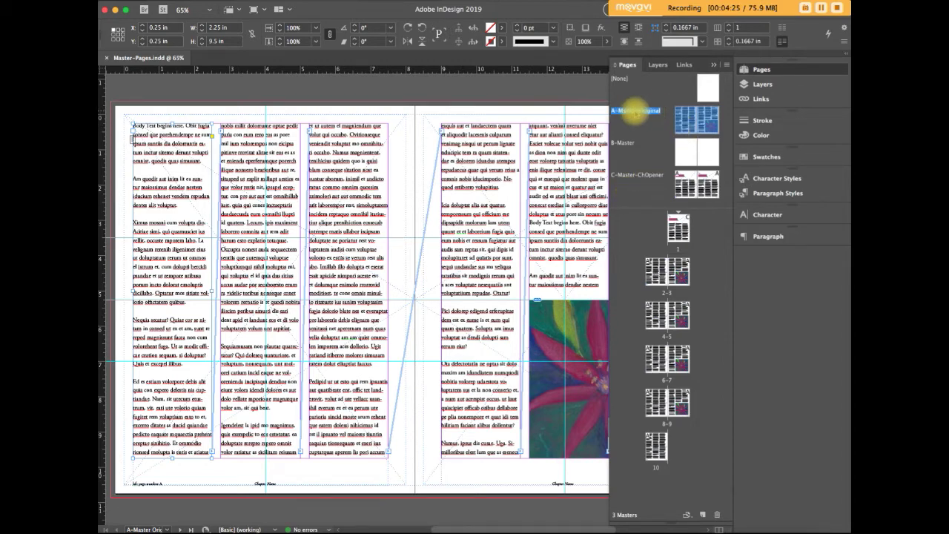
double_click(650, 113)
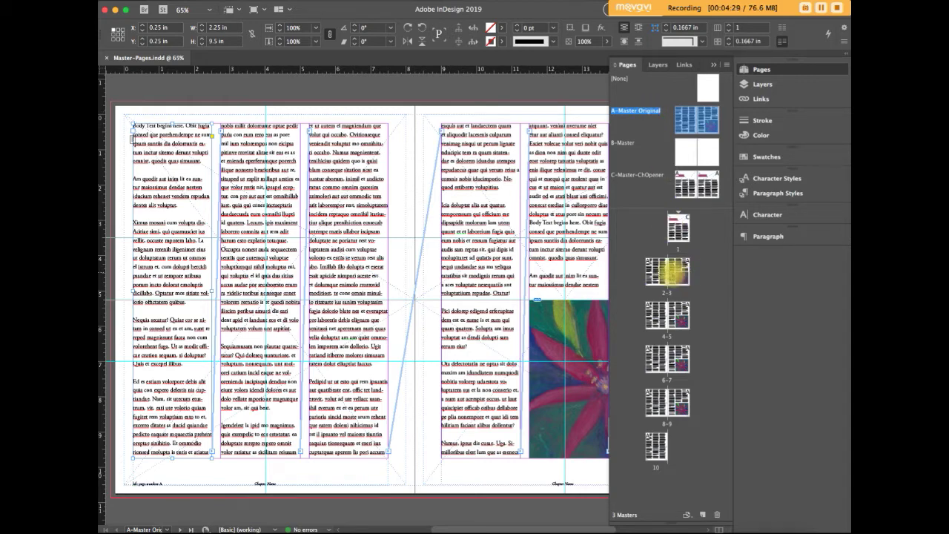
double_click(668, 285)
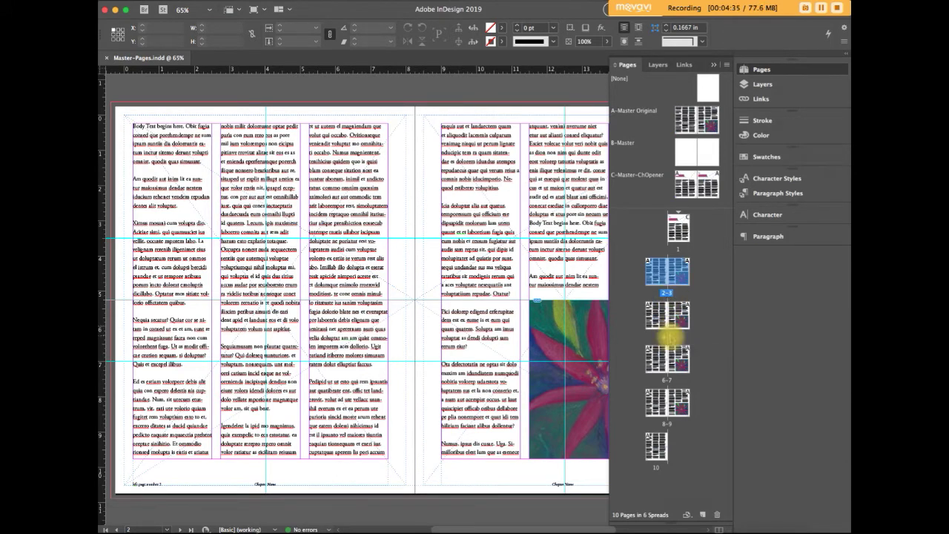
double_click(668, 329)
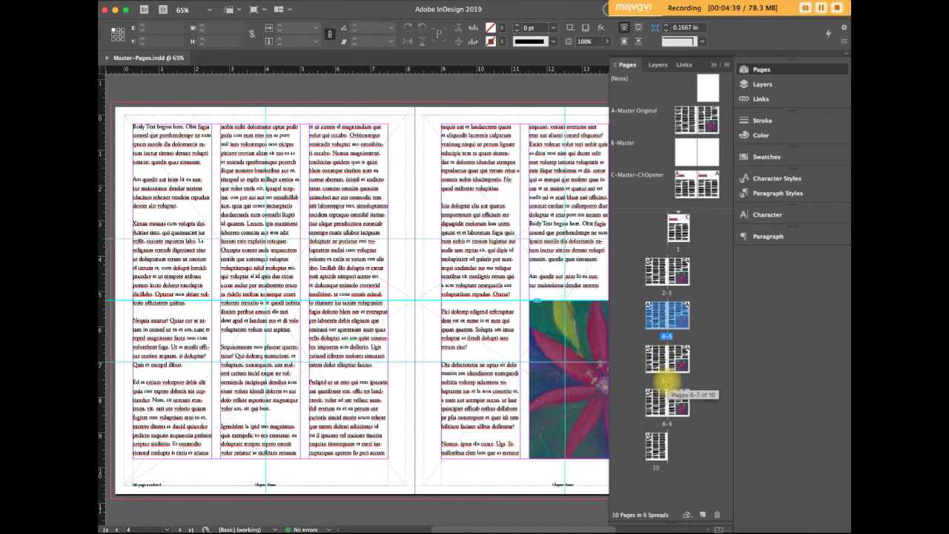
double_click(665, 385)
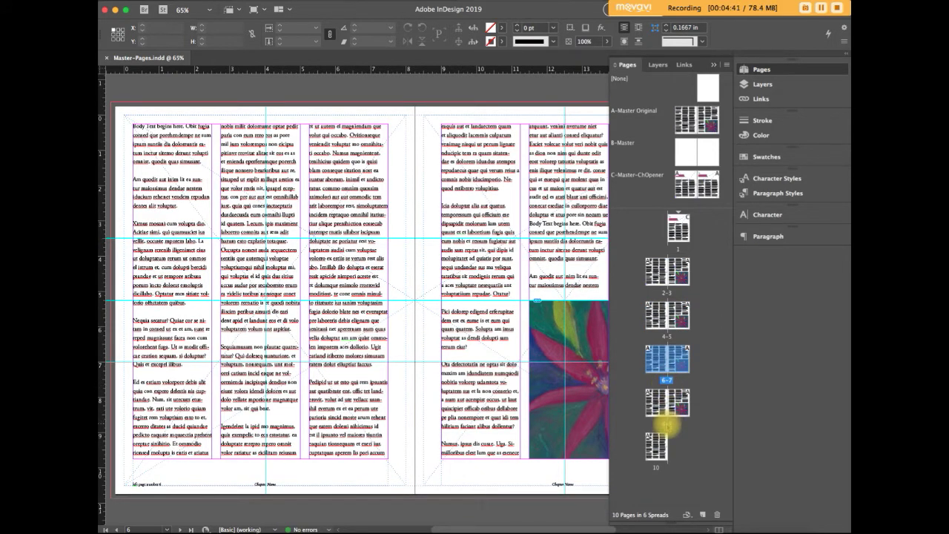
double_click(664, 421)
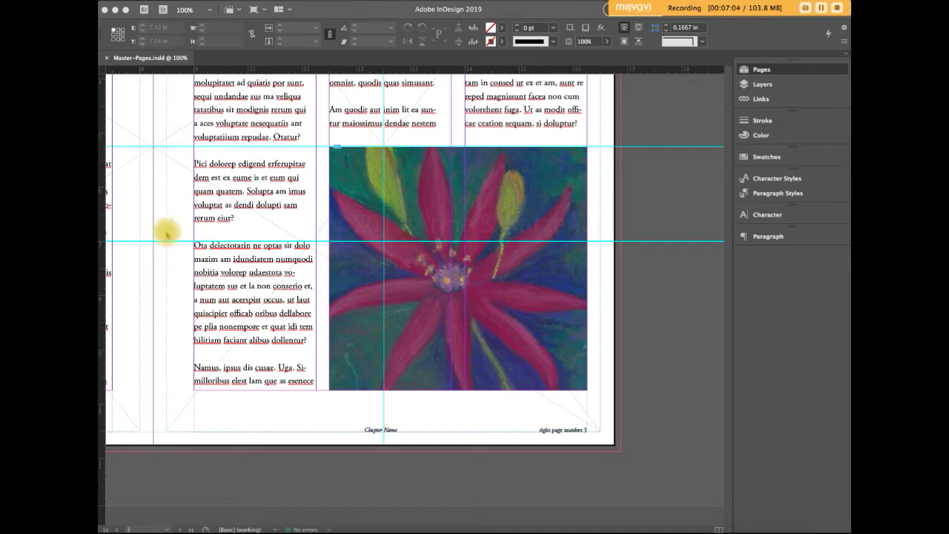
On page 1, override the master heading frame and select the word ONE for editing.
scroll(168, 235, up, 2)
scroll(168, 236, up, 10)
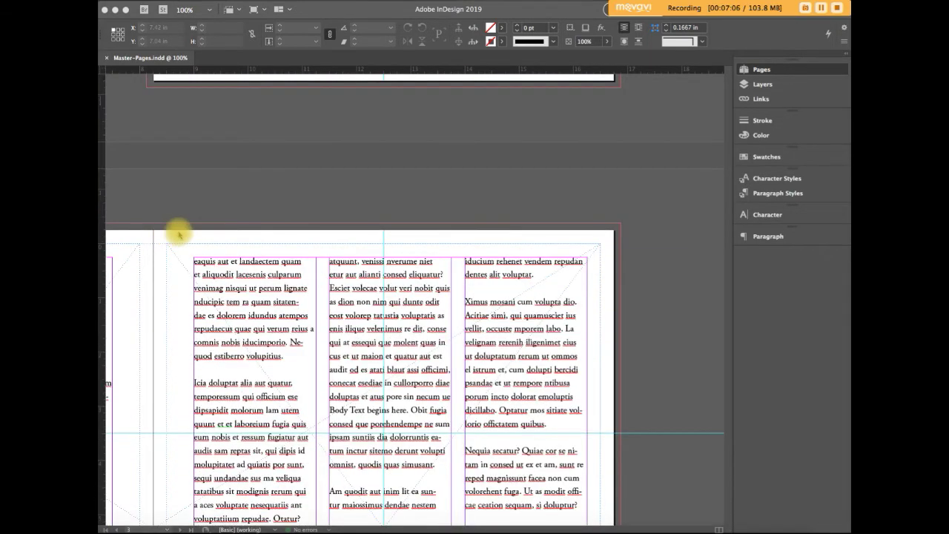
scroll(178, 232, down, 5)
scroll(178, 234, up, 6)
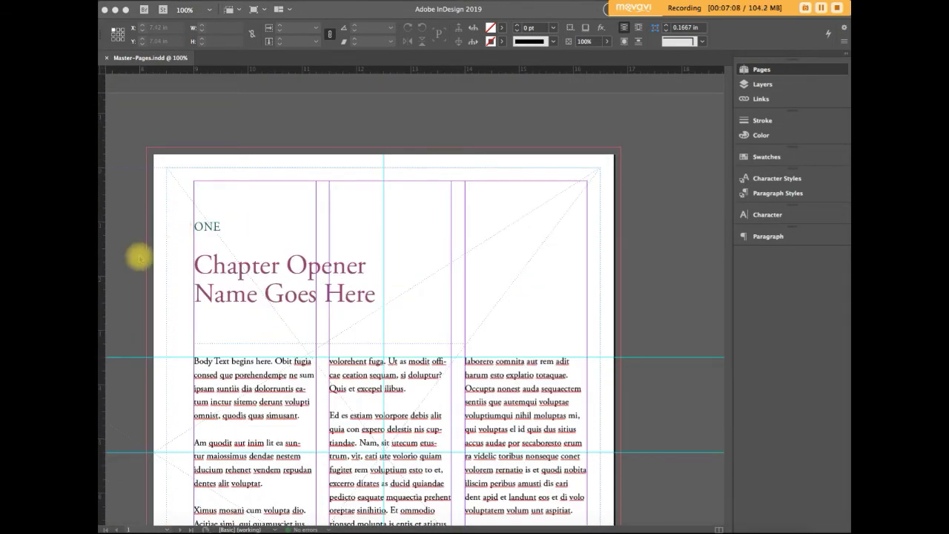
key(super+F12)
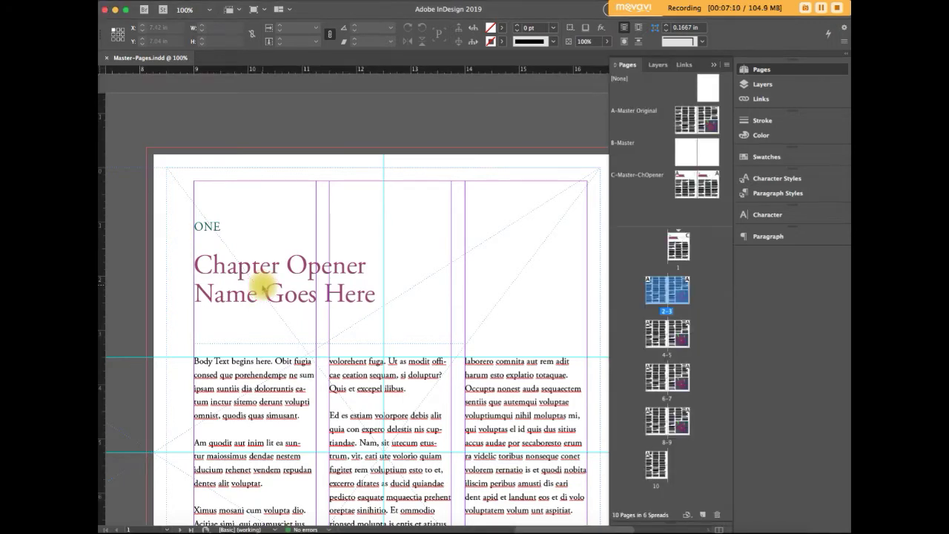
click(267, 292)
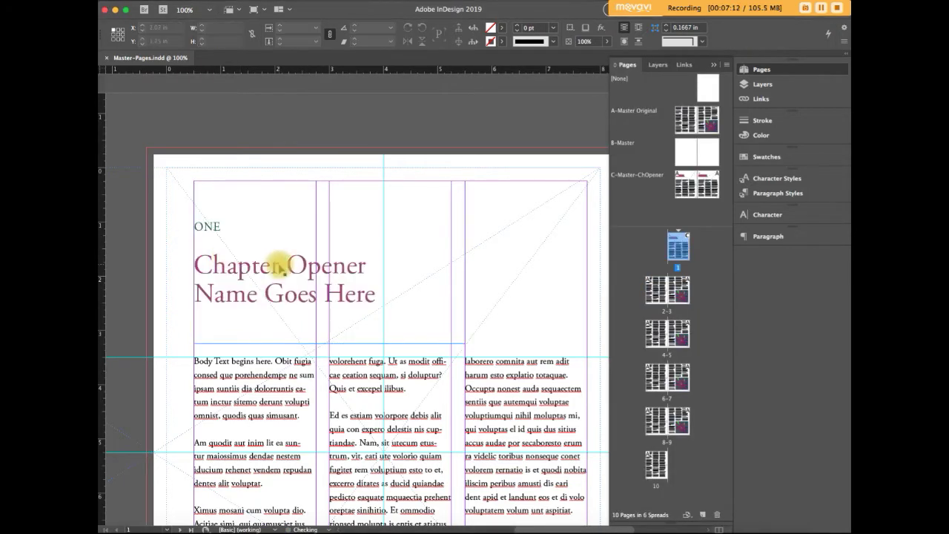
shift+super+click(280, 268)
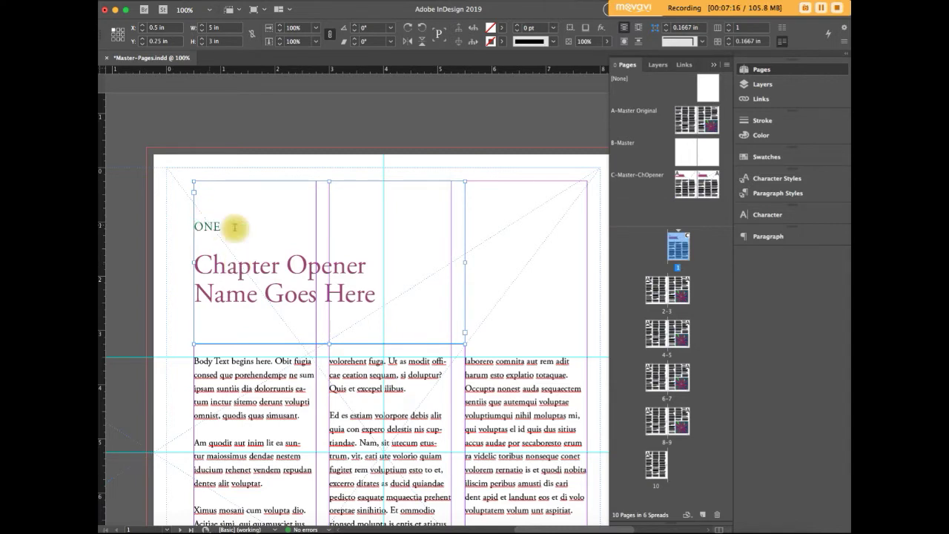
double_click(209, 226)
double_click(206, 225)
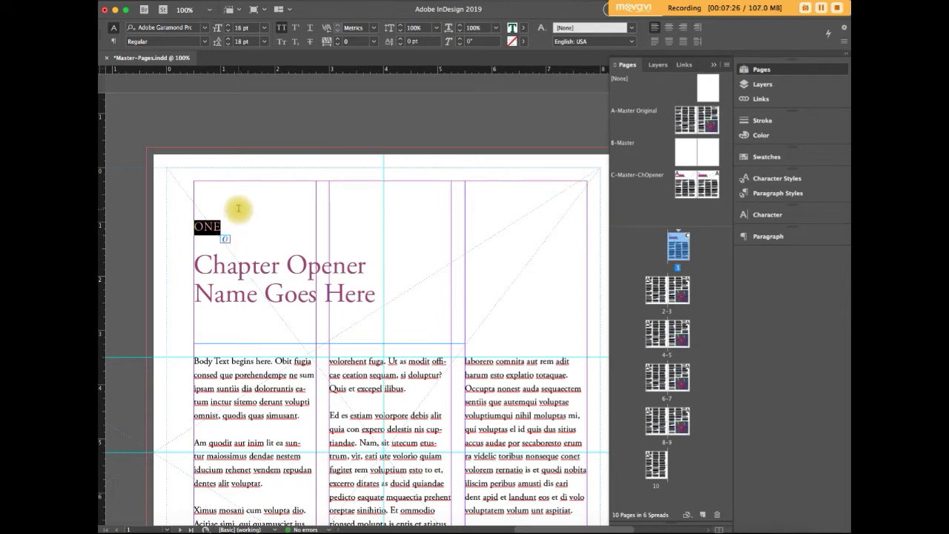
click(812, 16)
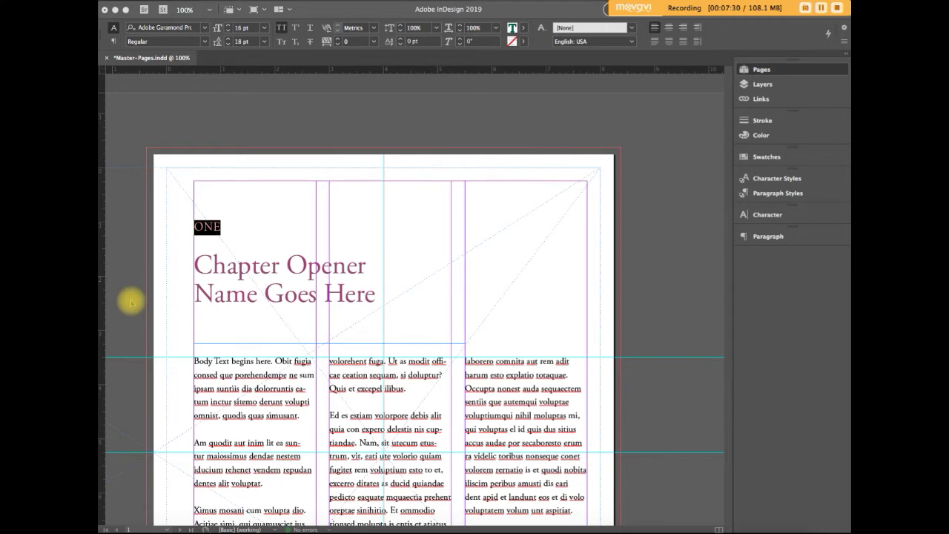
scroll(132, 302, down, 3)
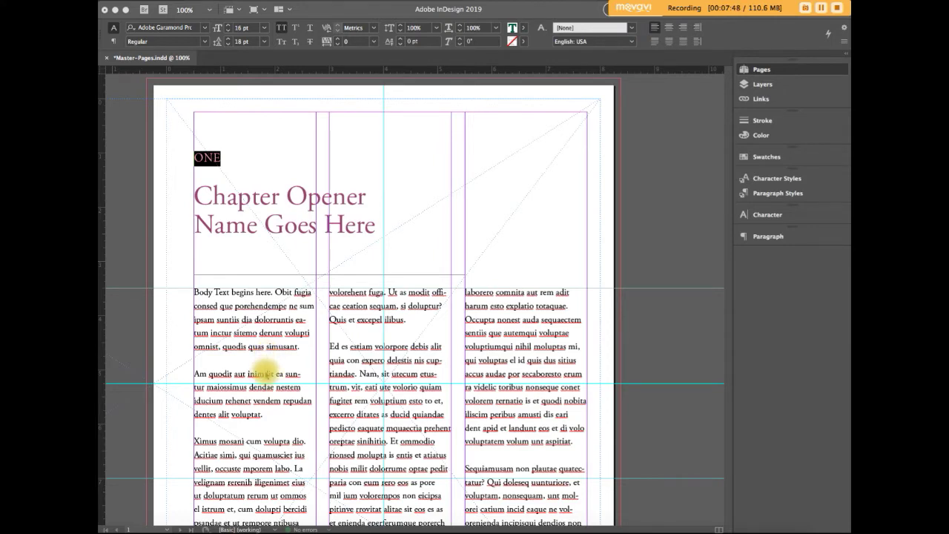
Scroll down past the chapter opener to the pages 2–3 spread.
scroll(265, 373, down, 5)
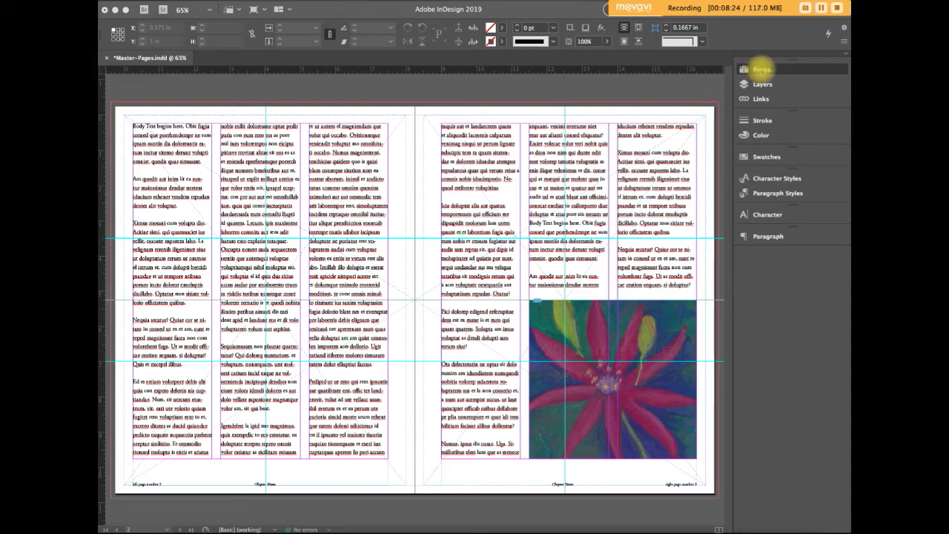
Drag the Pages panel divider up to shrink the masters section and show more page thumbnails.
click(761, 69)
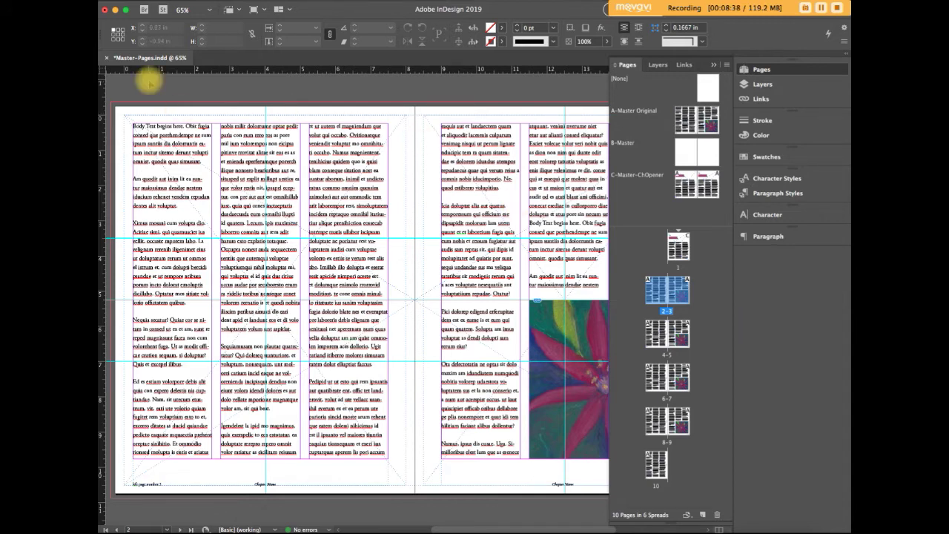
click(118, 0)
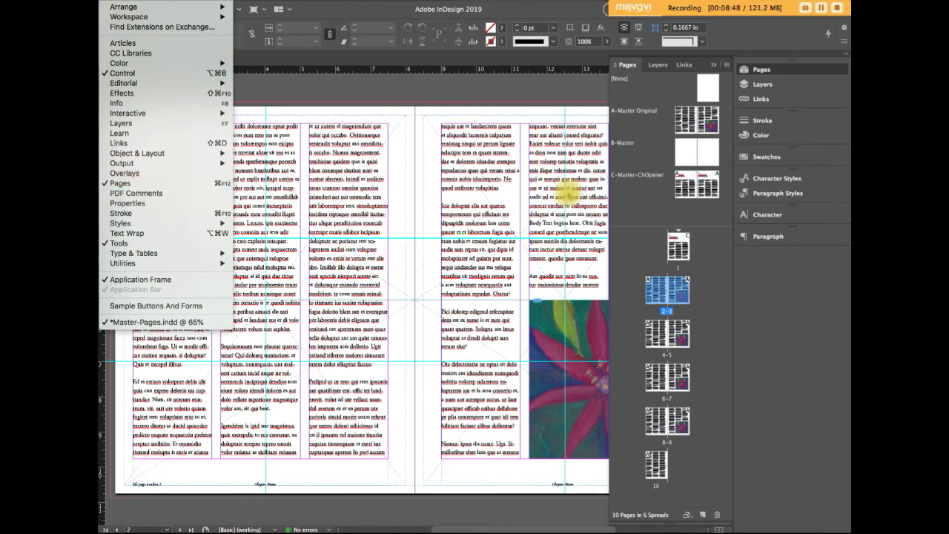
click(661, 83)
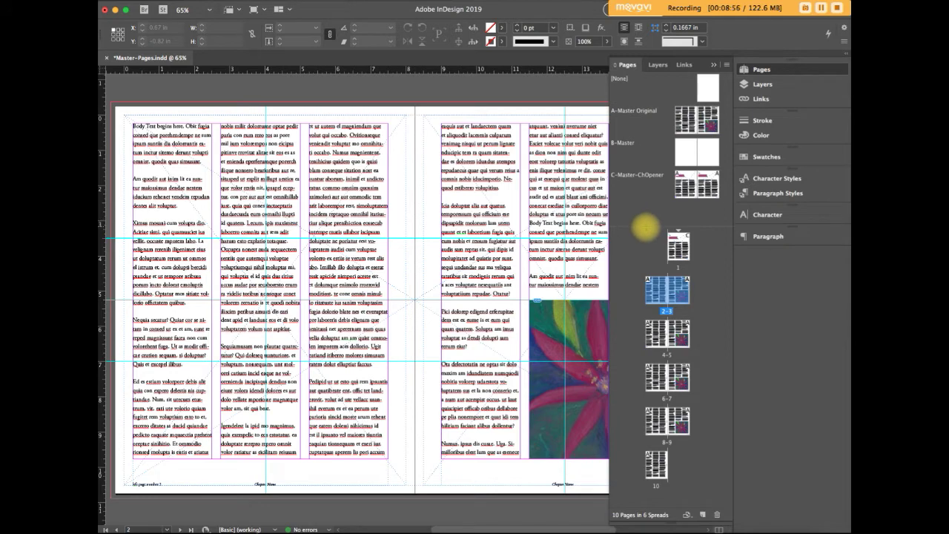
mouse_move(646, 222)
mouse_down()
mouse_move(645, 156)
mouse_move(644, 222)
mouse_up()
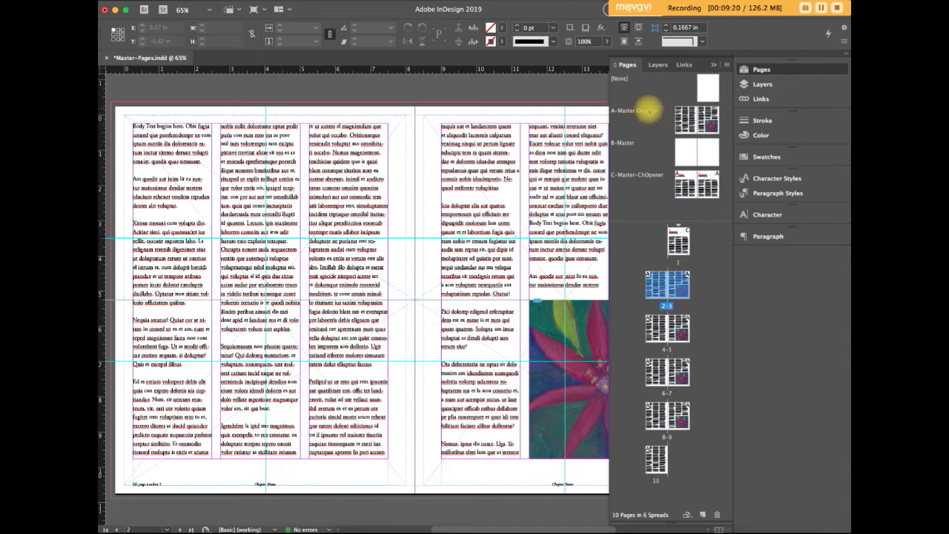
View the A-Master Original spread and close its Master Options without renaming it.
click(647, 114)
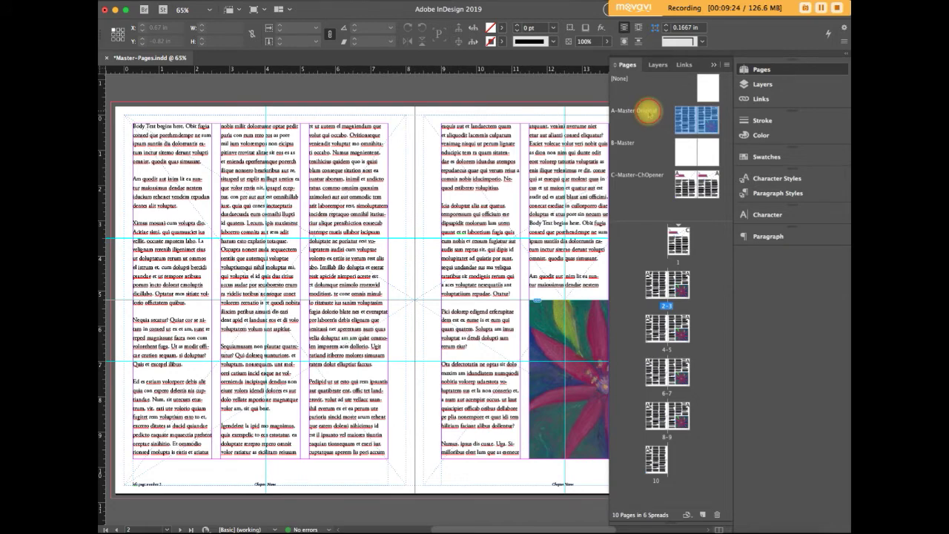
double_click(647, 112)
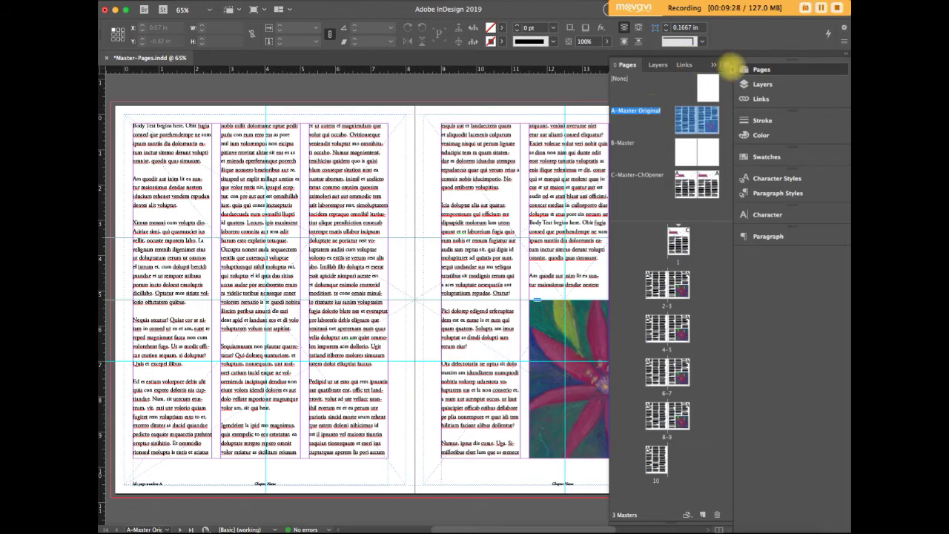
click(728, 65)
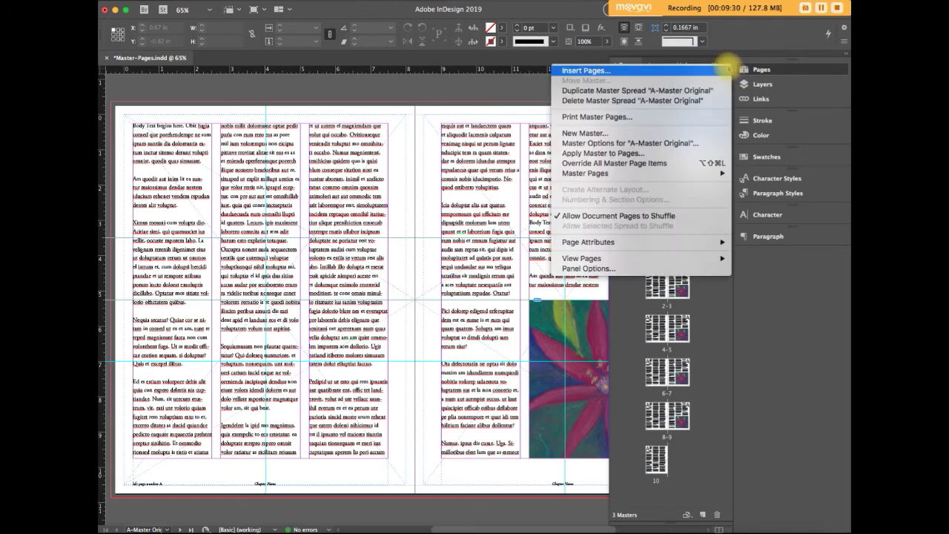
click(660, 144)
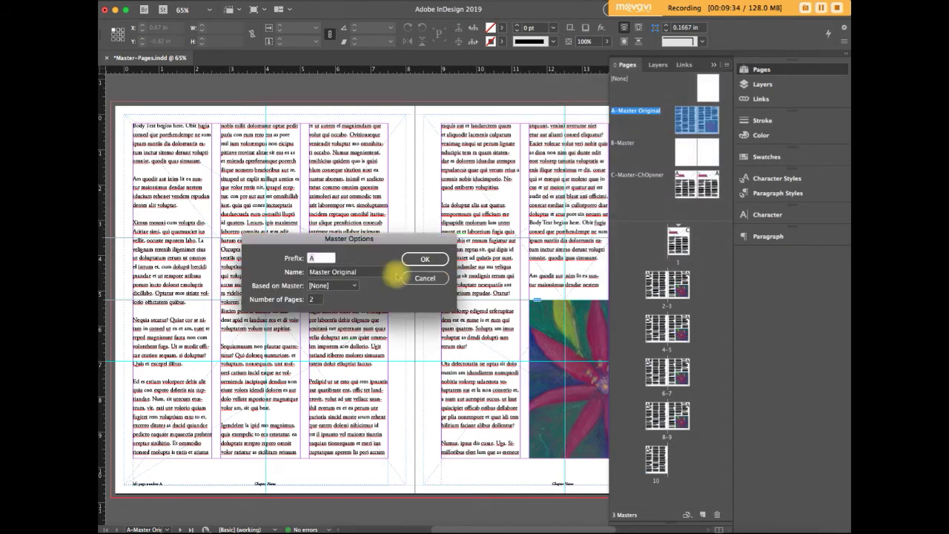
double_click(345, 273)
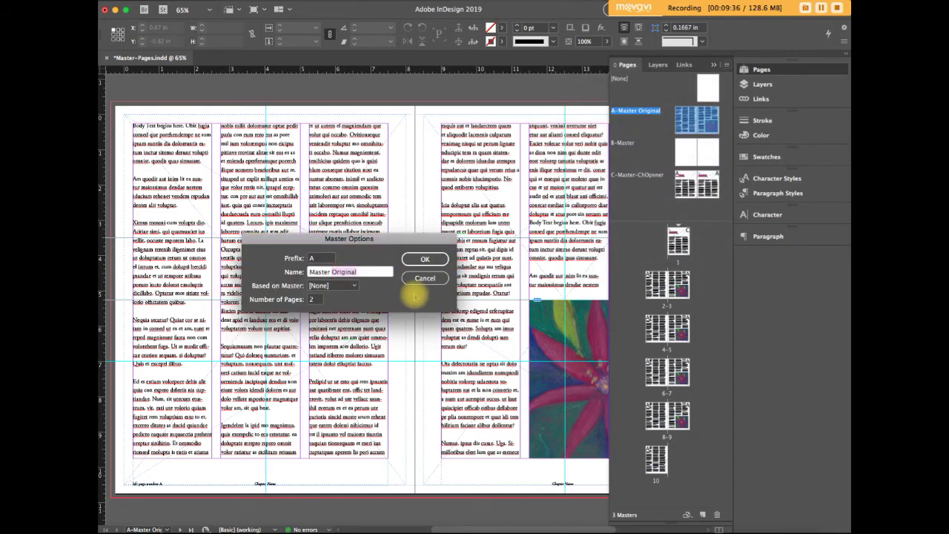
key(super+a)
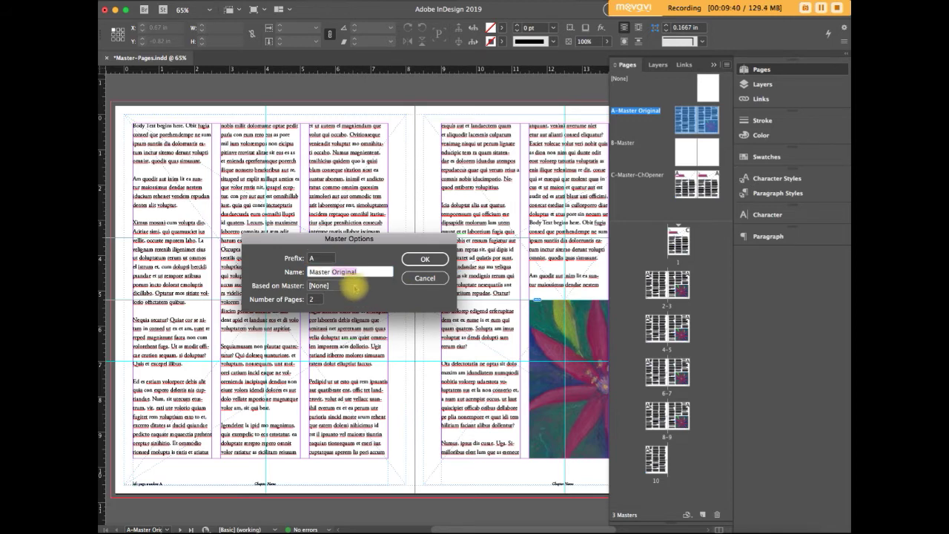
click(425, 259)
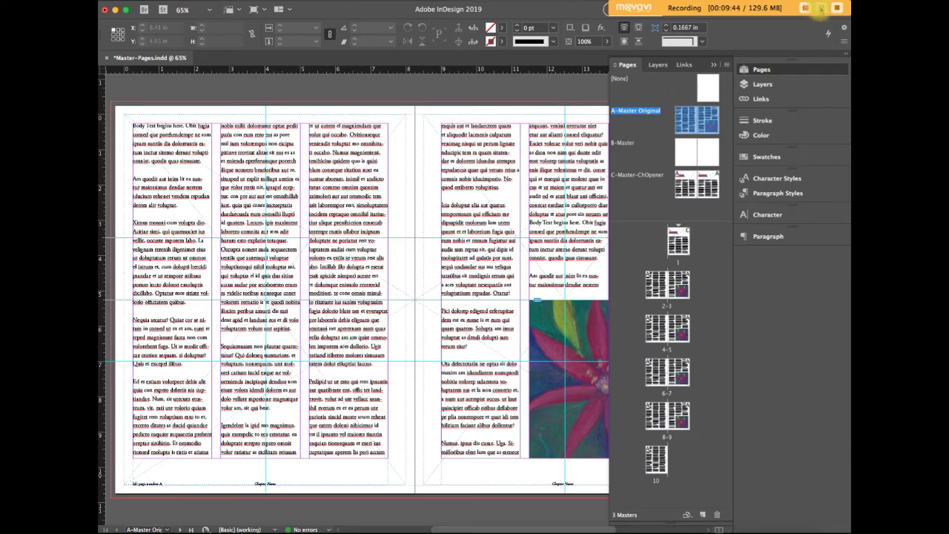
click(813, 15)
Start a New Master with prefix D and name Master, ready to edit the name.
click(762, 69)
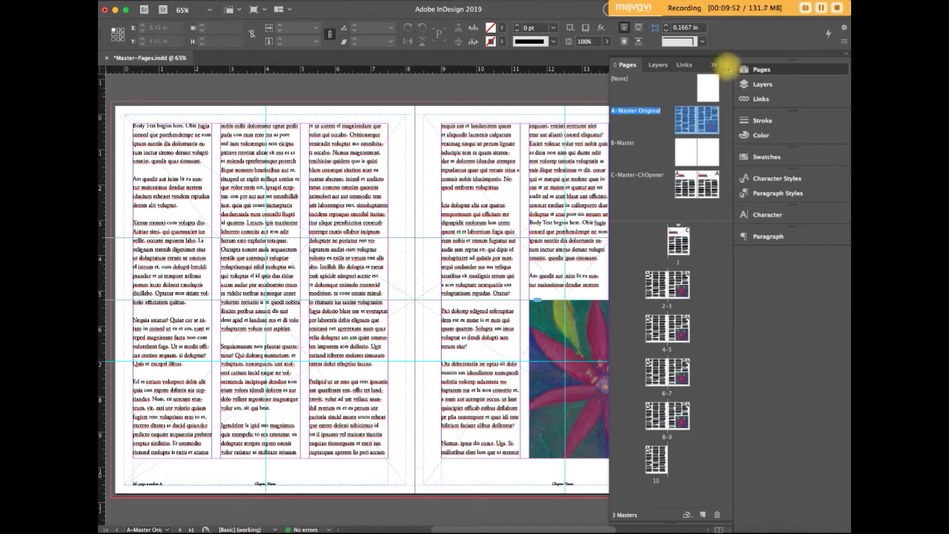
click(729, 66)
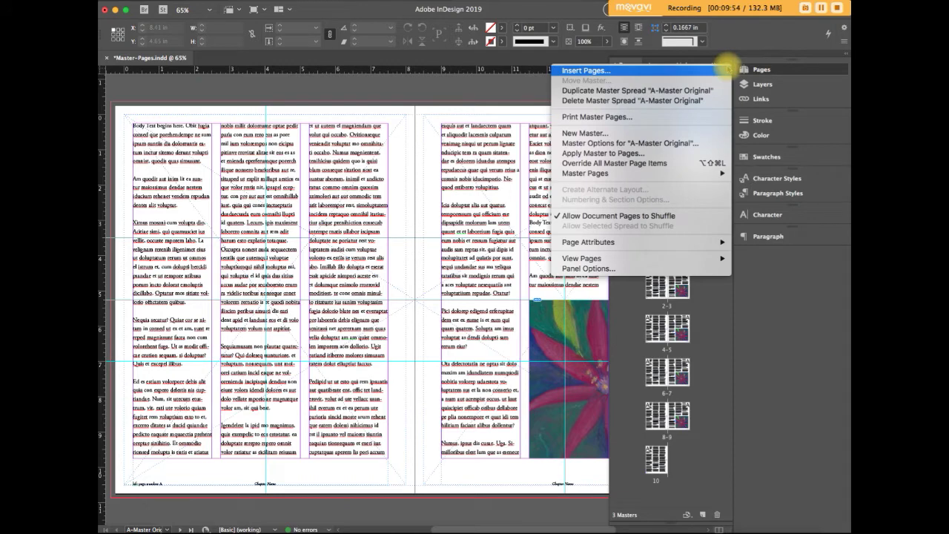
click(586, 134)
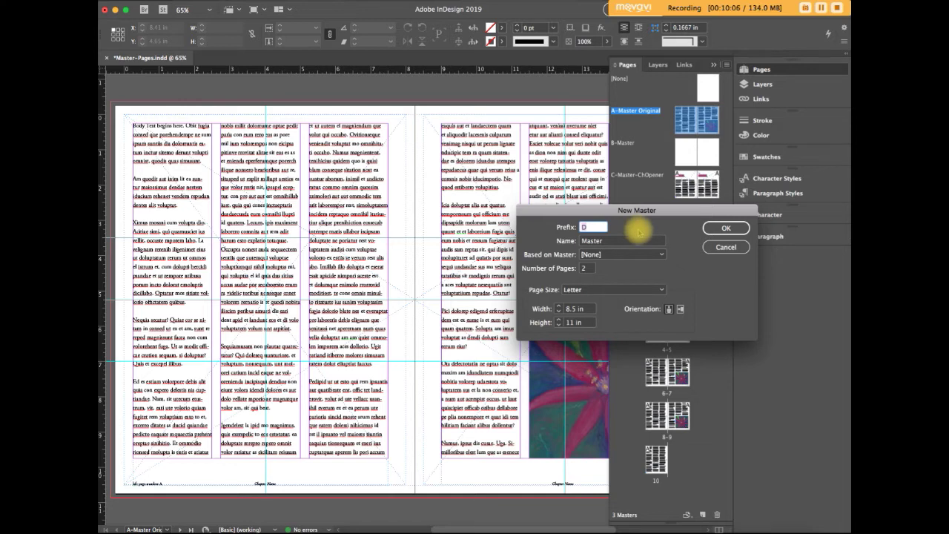
click(630, 242)
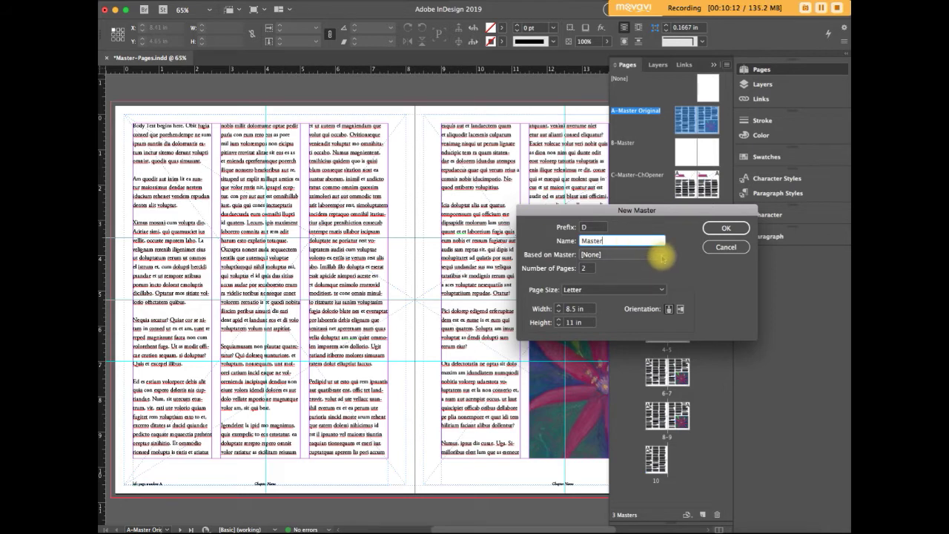
Check the Based on Master choices, keep None, and cancel the first new master.
click(661, 257)
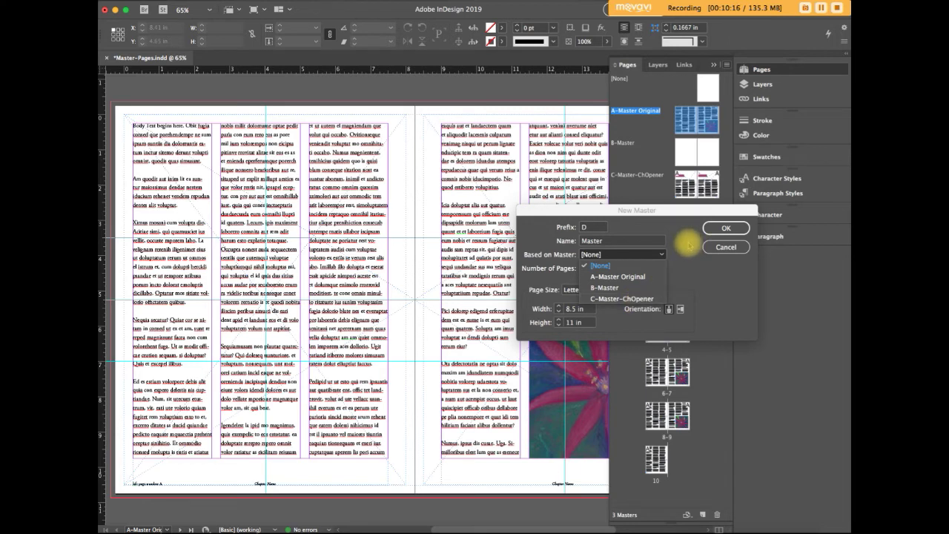
click(688, 245)
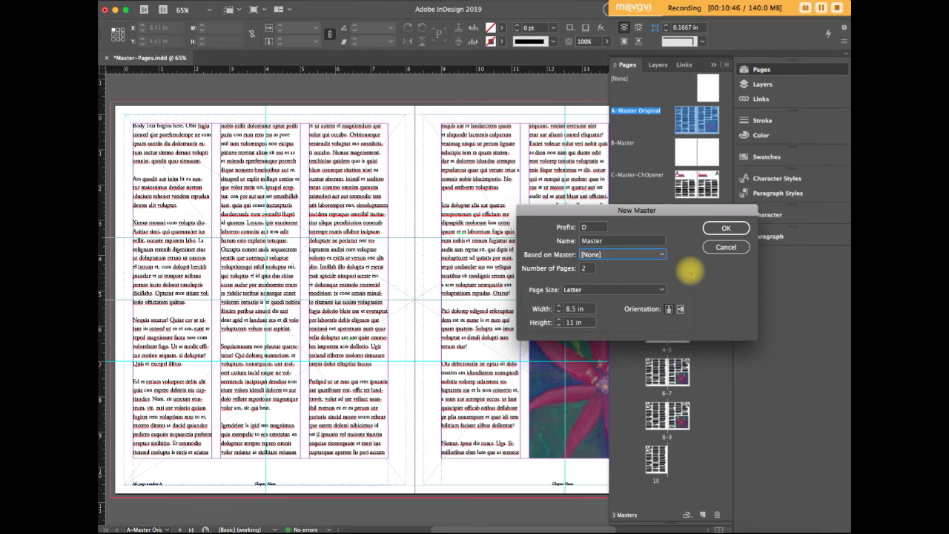
click(726, 247)
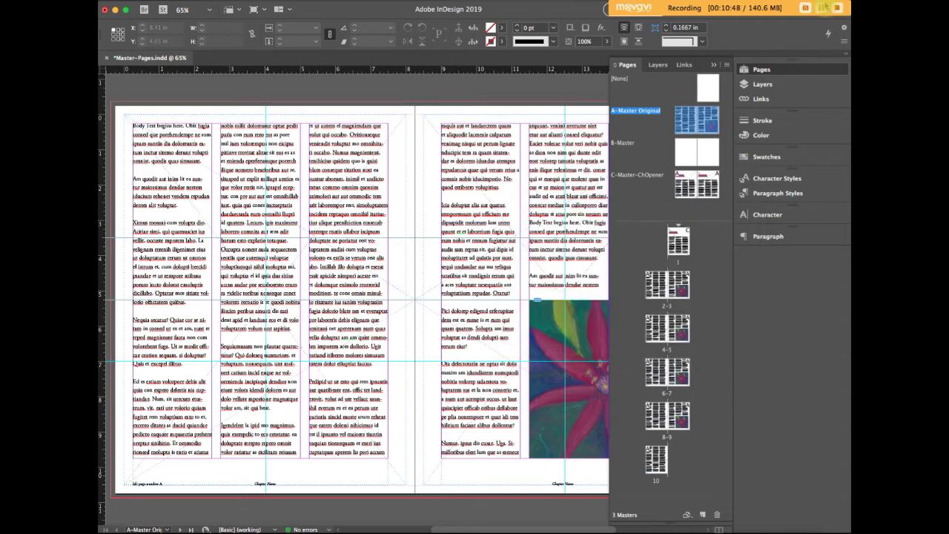
Start another new master based on A-Master Original, then cancel it as well.
click(754, 69)
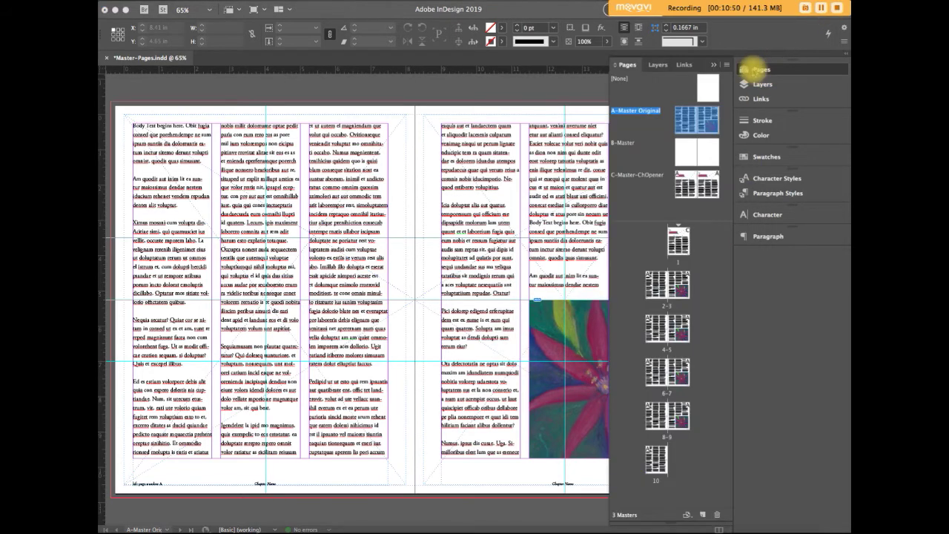
click(727, 65)
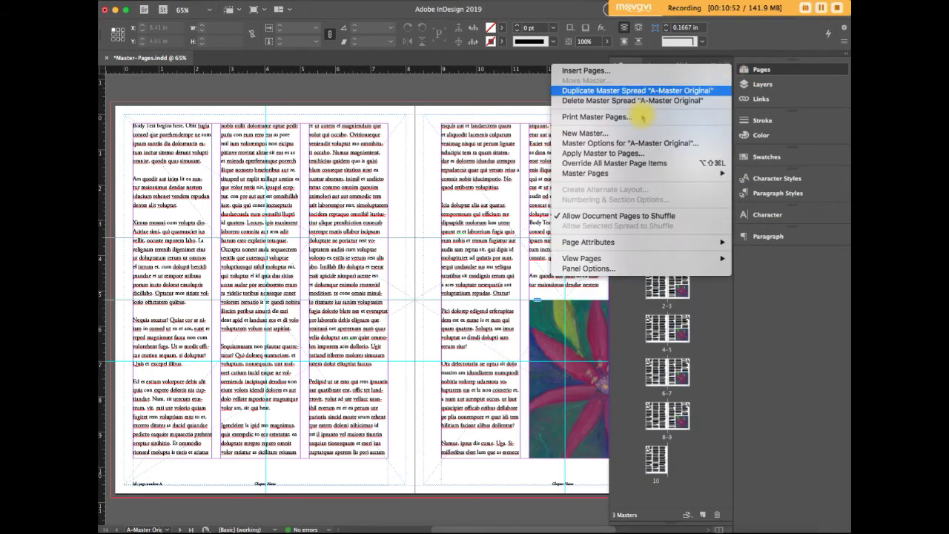
click(614, 133)
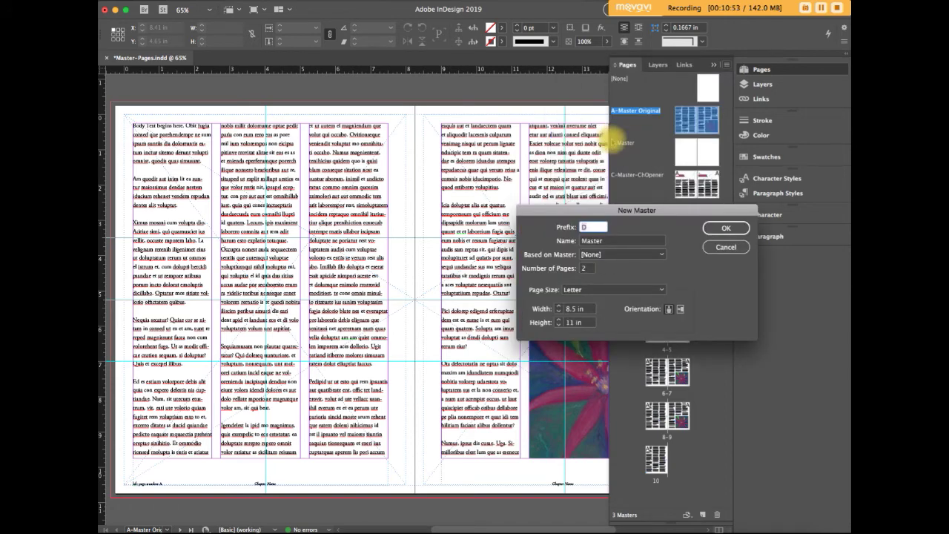
click(657, 254)
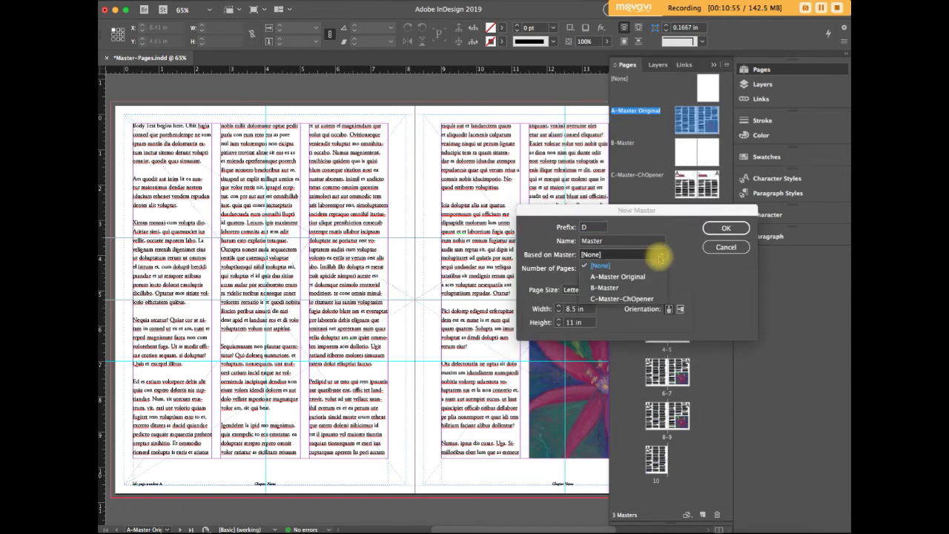
click(616, 278)
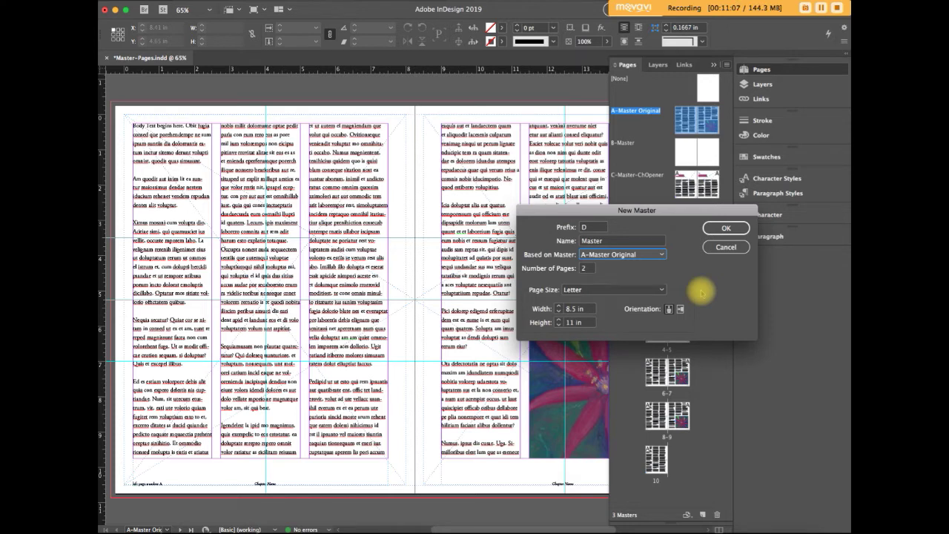
click(726, 248)
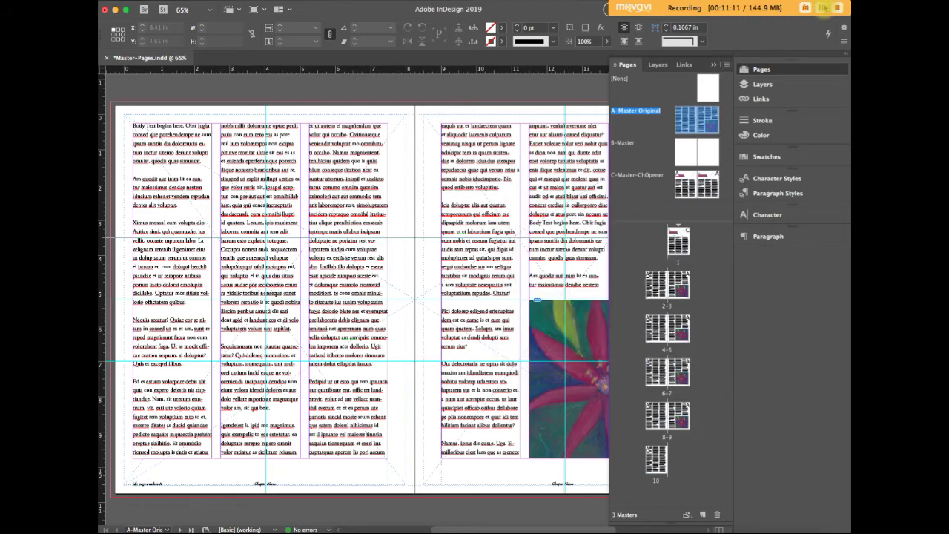
click(820, 7)
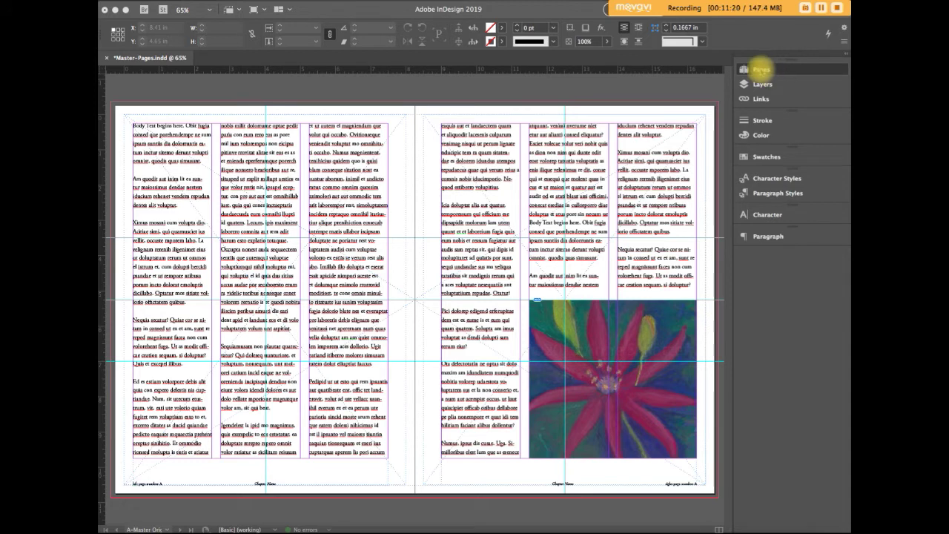
Create D-Master as a fourth master and enlarge the masters section to list it.
click(761, 69)
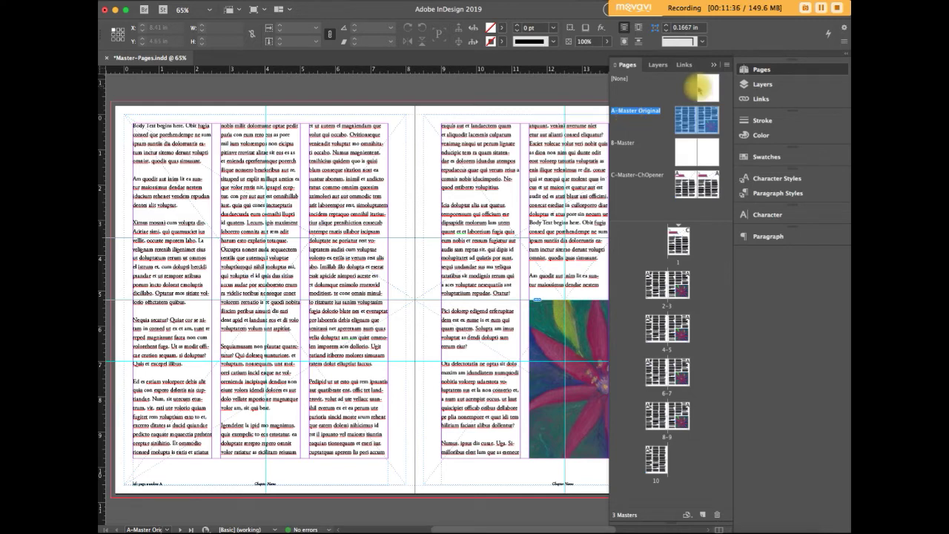
click(726, 64)
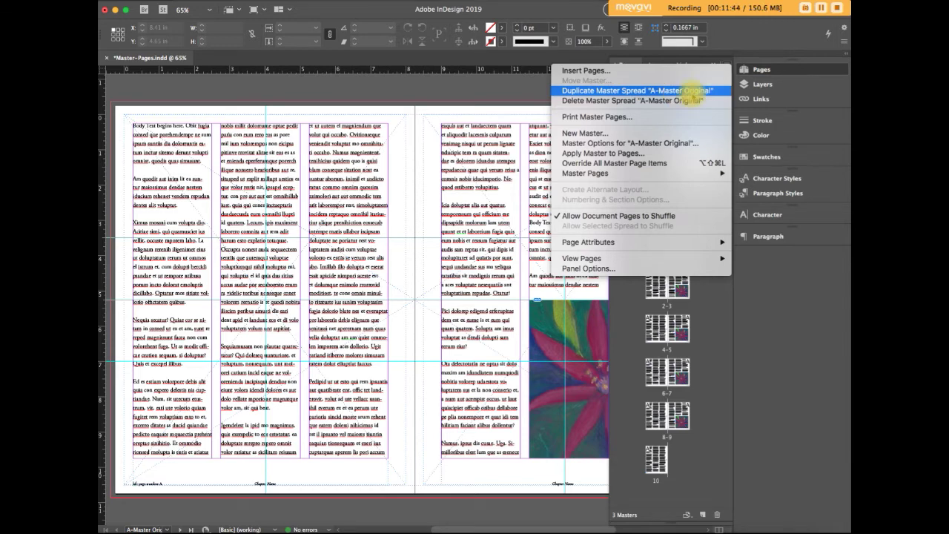
click(690, 89)
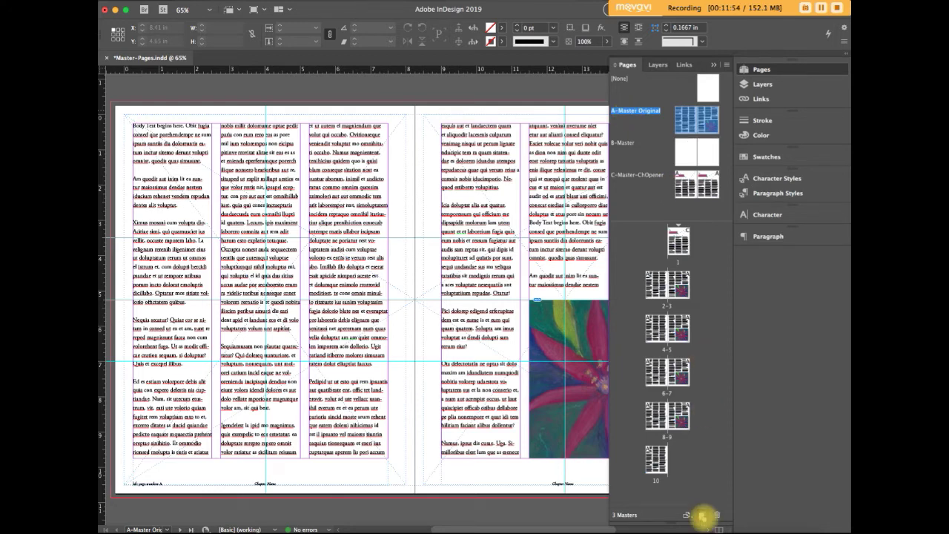
click(703, 515)
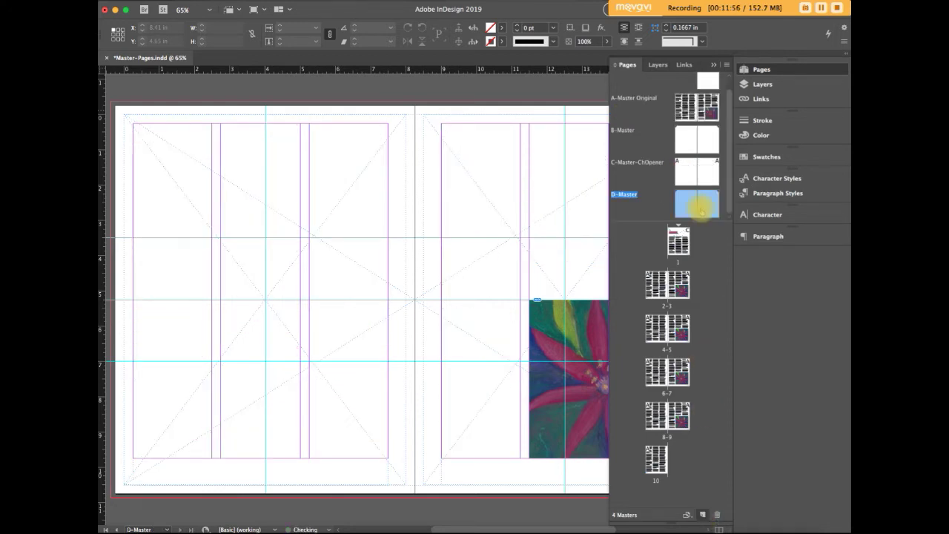
click(627, 196)
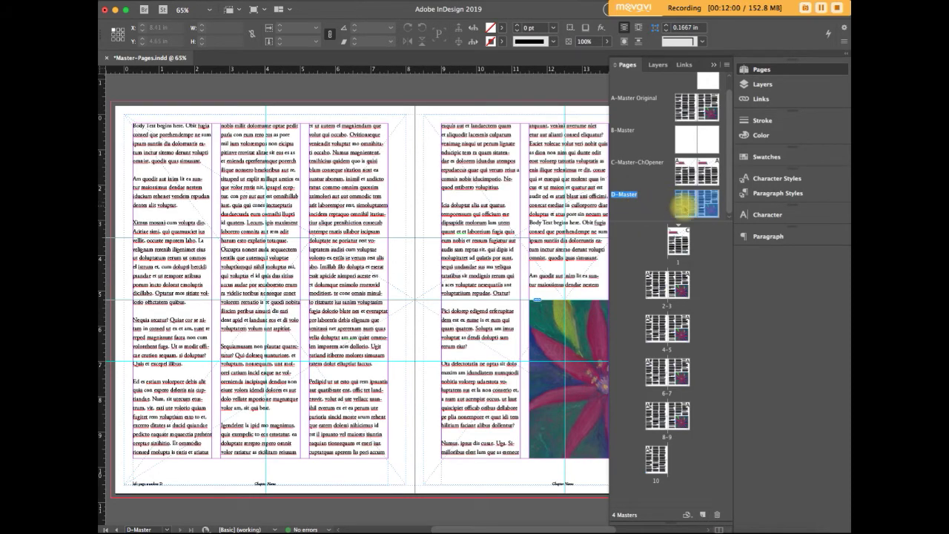
drag(653, 225, 652, 265)
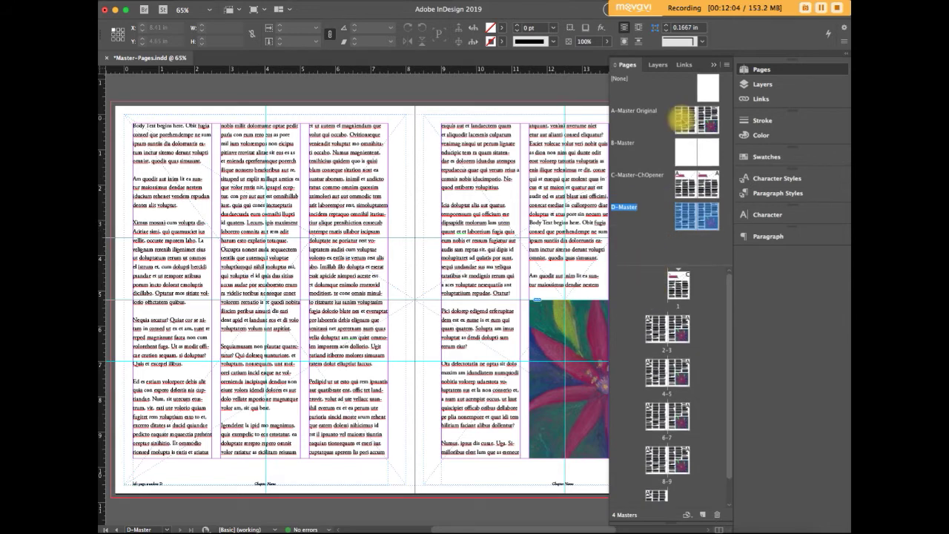
Display the D-Master spread on the canvas, then bring the Pages panel back.
double_click(684, 220)
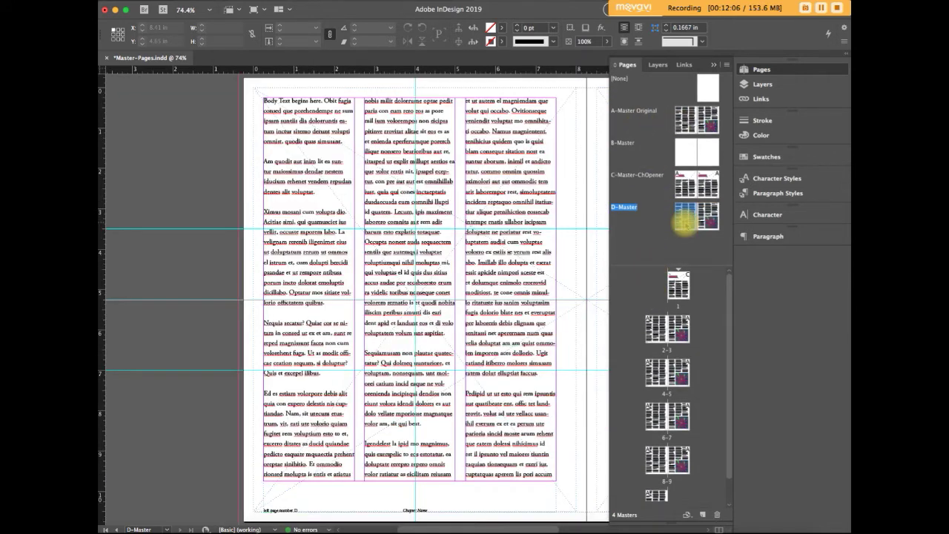
click(821, 8)
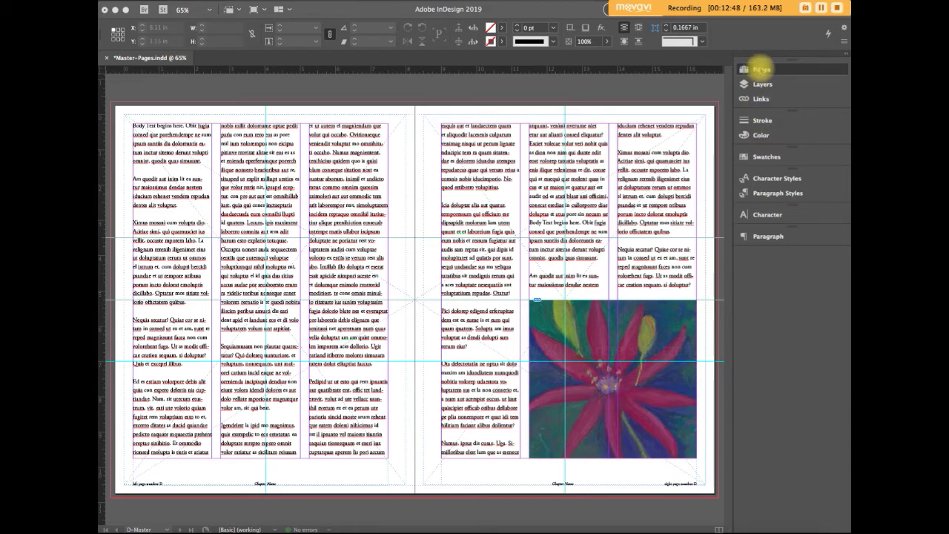
click(760, 69)
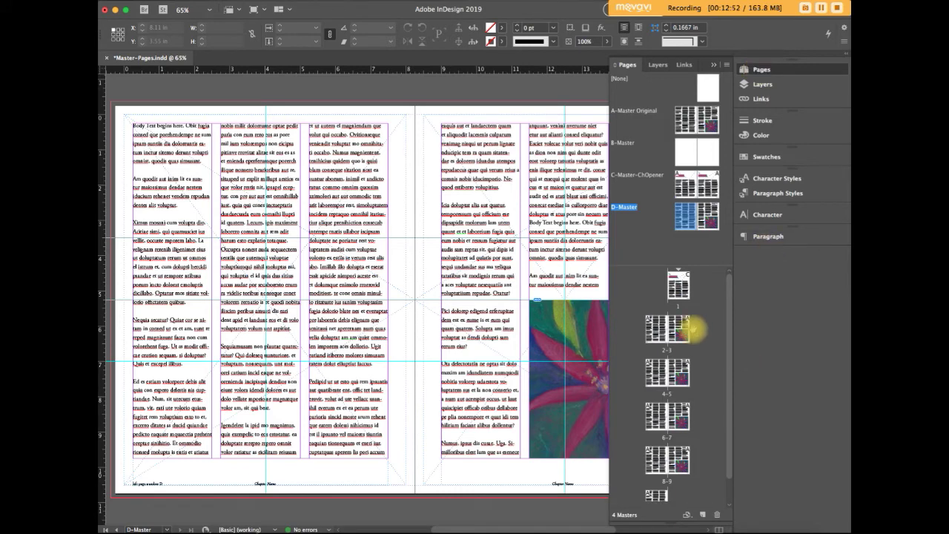
Select pages 2 and 3 and save that spread as a new master, A-Master.
click(654, 331)
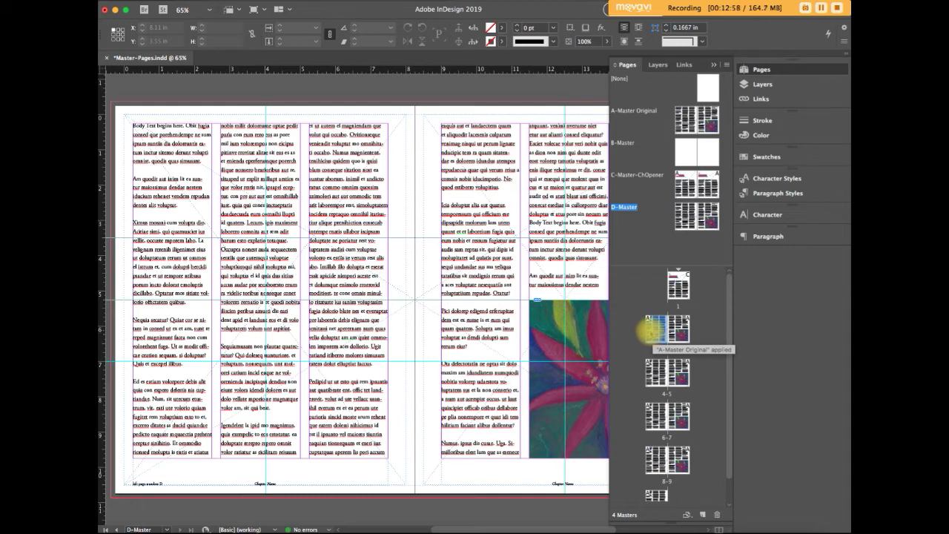
shift+click(679, 331)
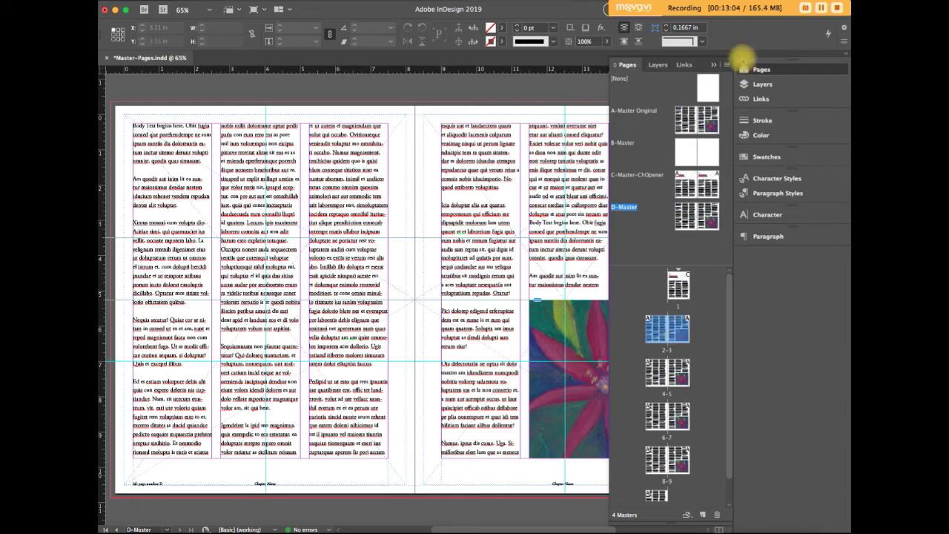
click(728, 67)
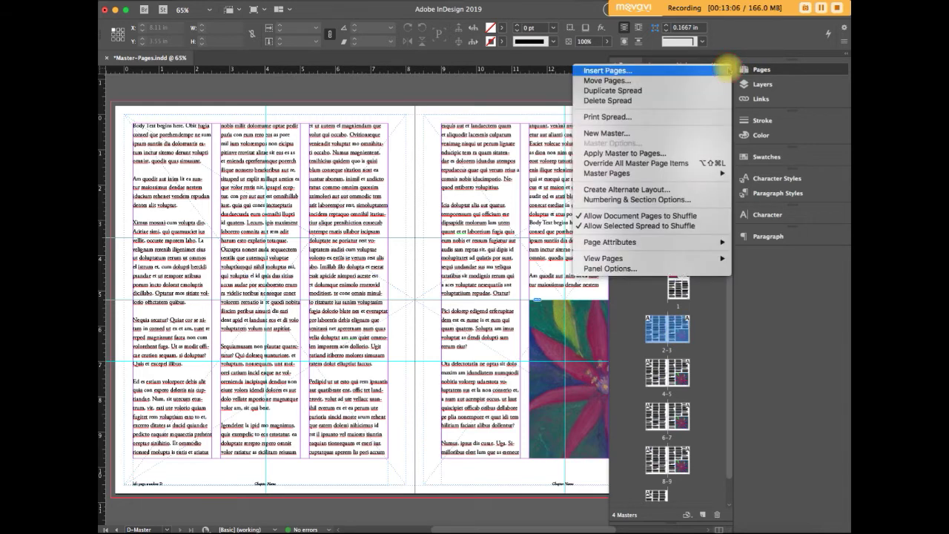
mouse_move(607, 172)
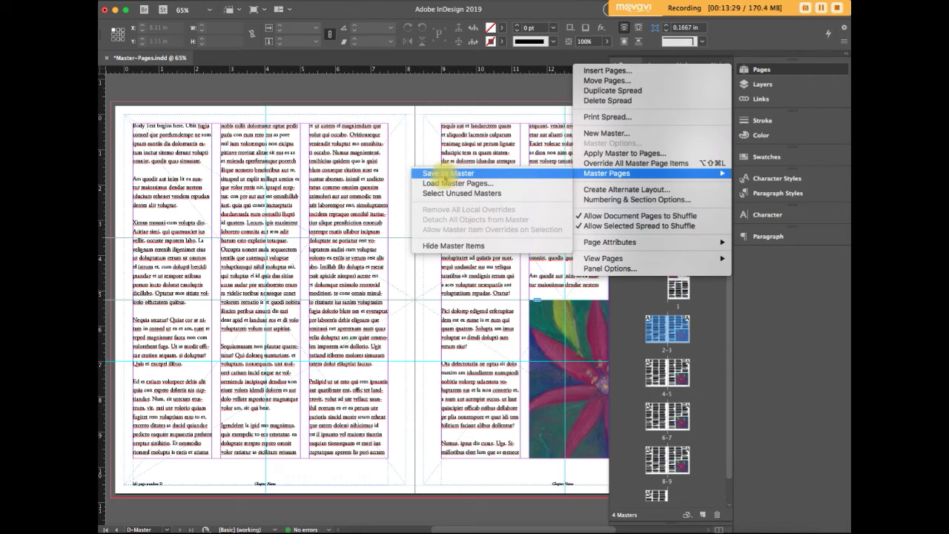
click(447, 173)
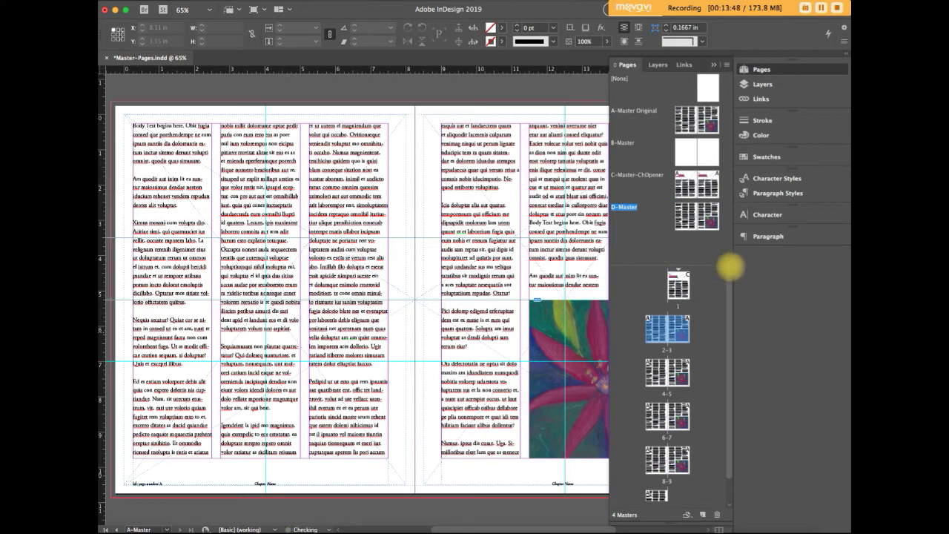
drag(730, 266, 723, 260)
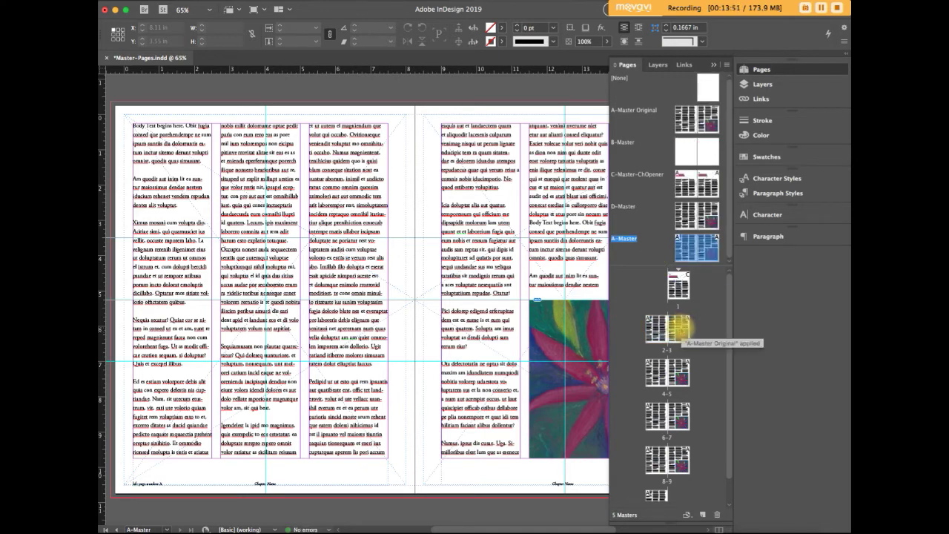
click(821, 9)
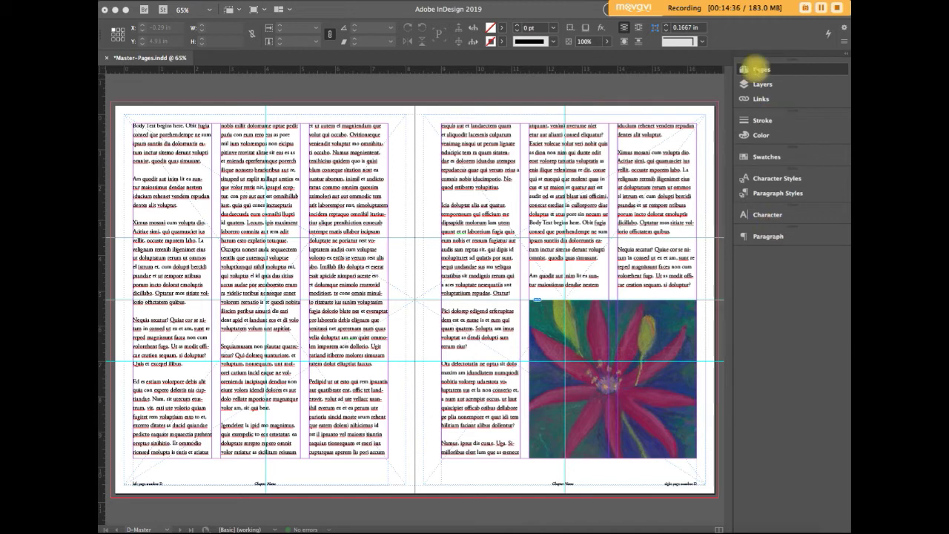
click(756, 69)
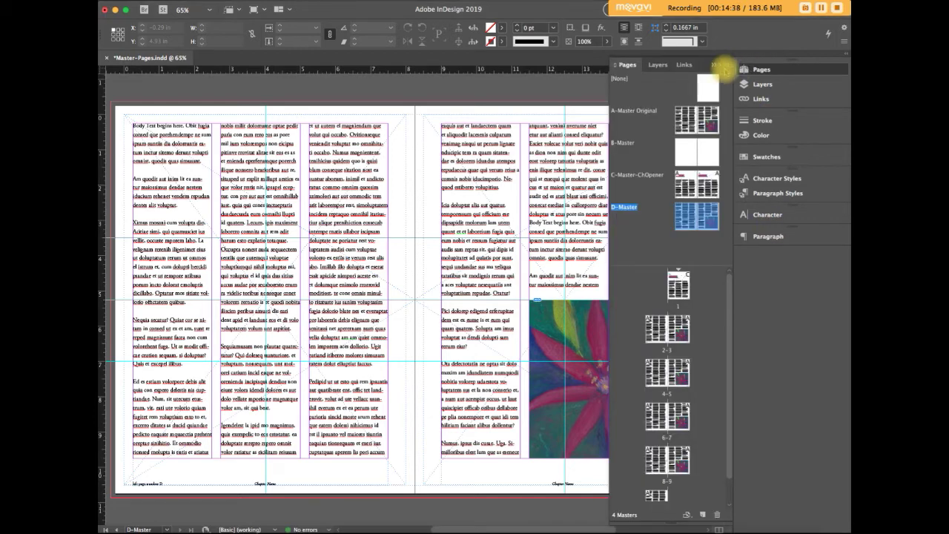
Open the C-Master-ChOpener master spread for editing from the Pages panel.
click(680, 187)
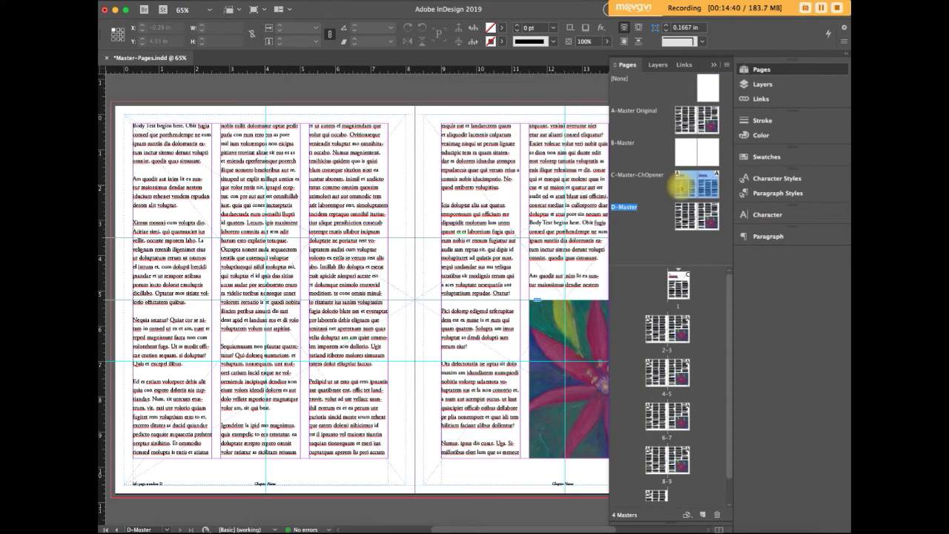
click(629, 177)
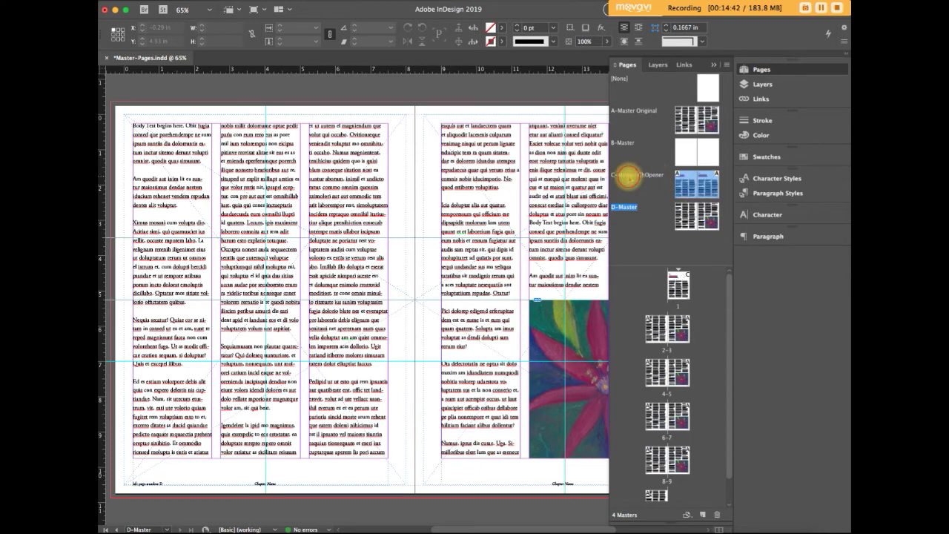
click(688, 186)
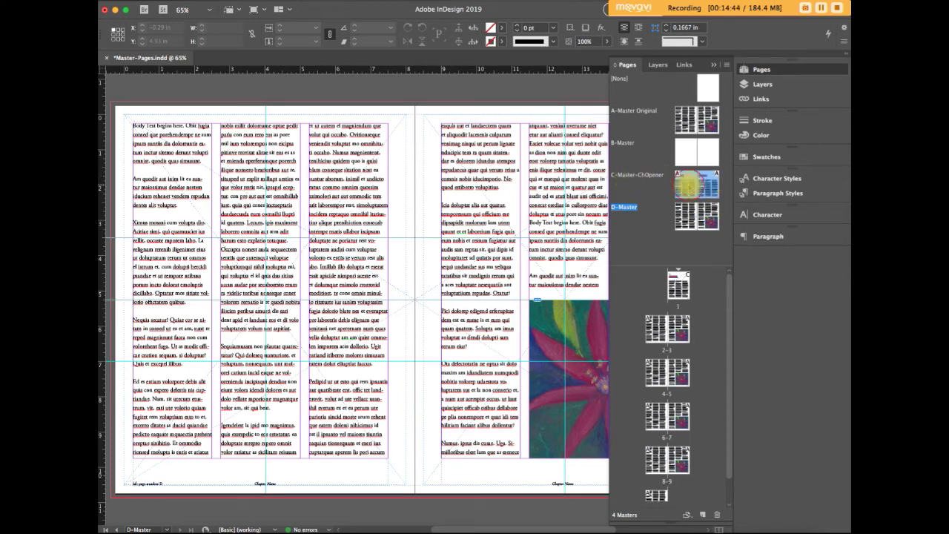
double_click(658, 176)
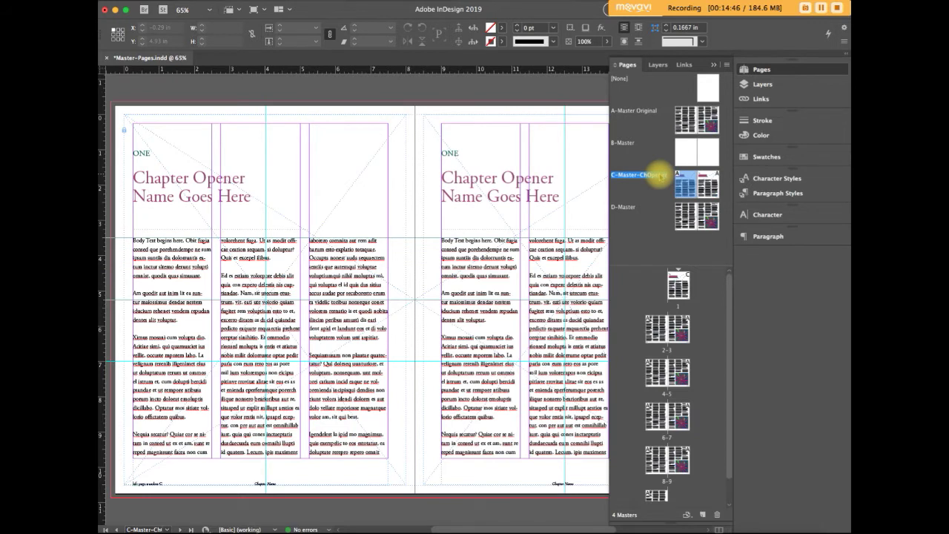
Review C-Master-ChOpener's Master Options and Based on Master list, then cancel without changes.
click(726, 65)
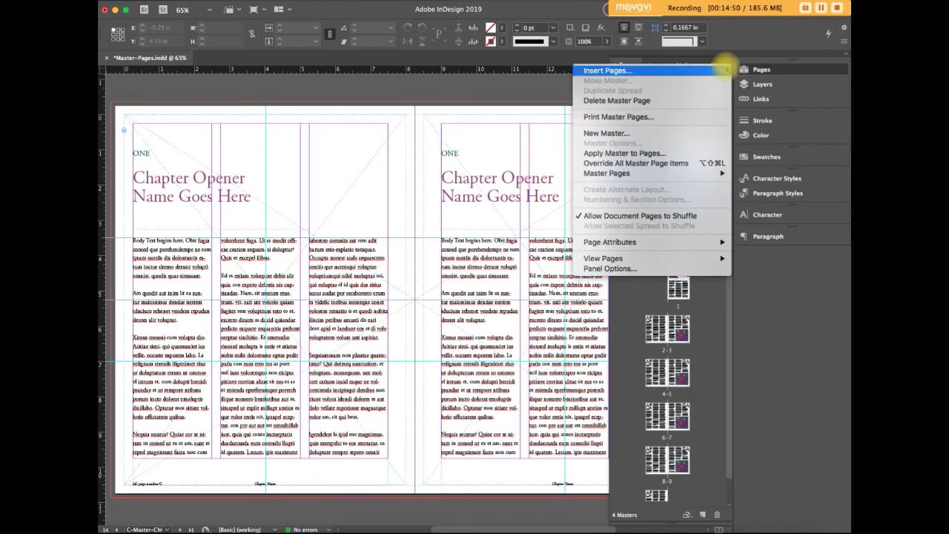
click(726, 66)
click(727, 65)
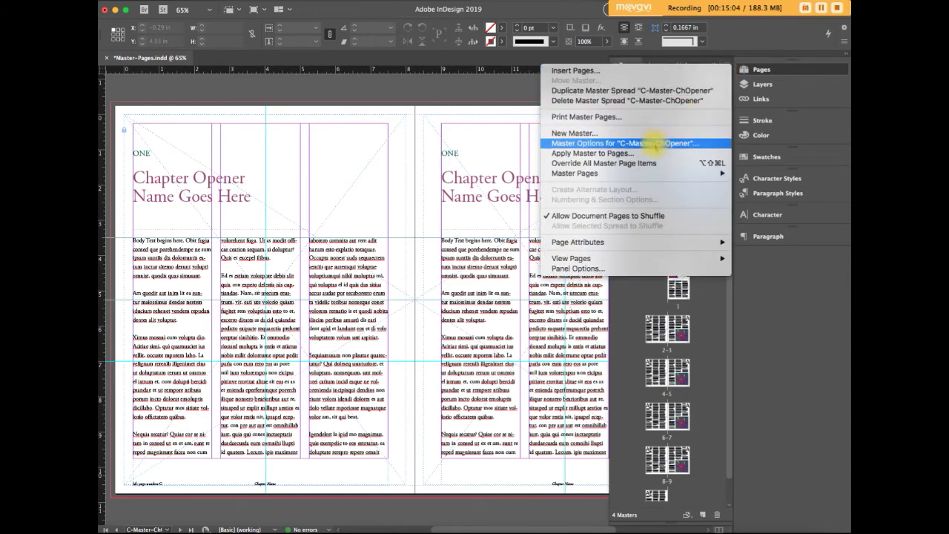
click(643, 143)
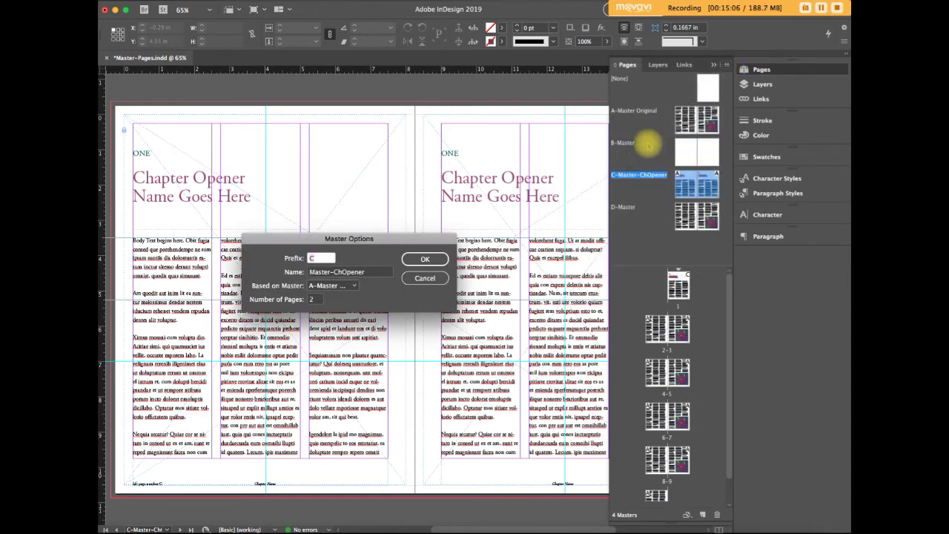
click(352, 286)
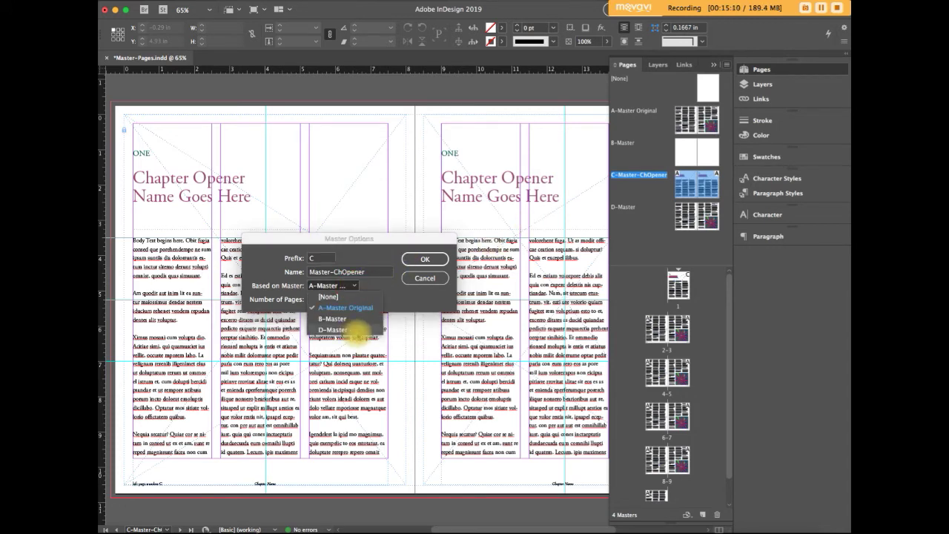
click(426, 279)
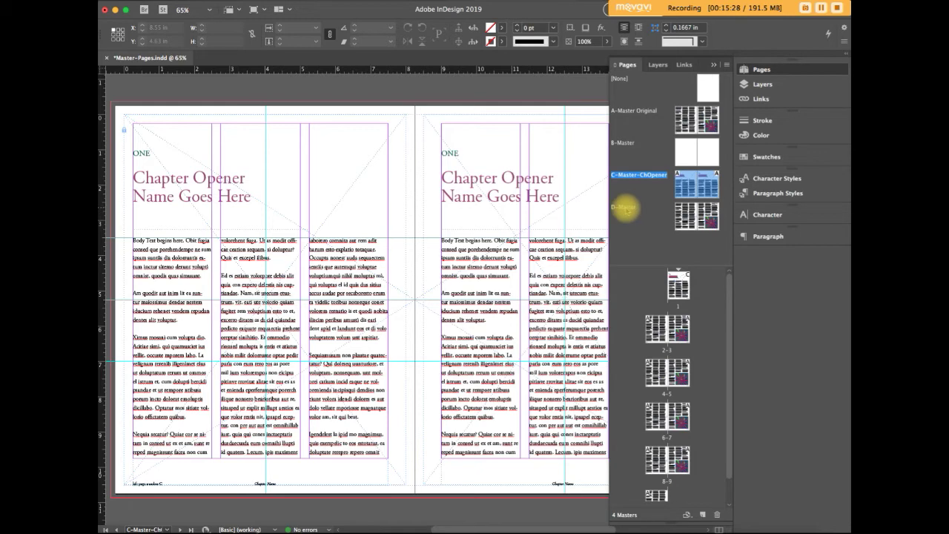
click(626, 209)
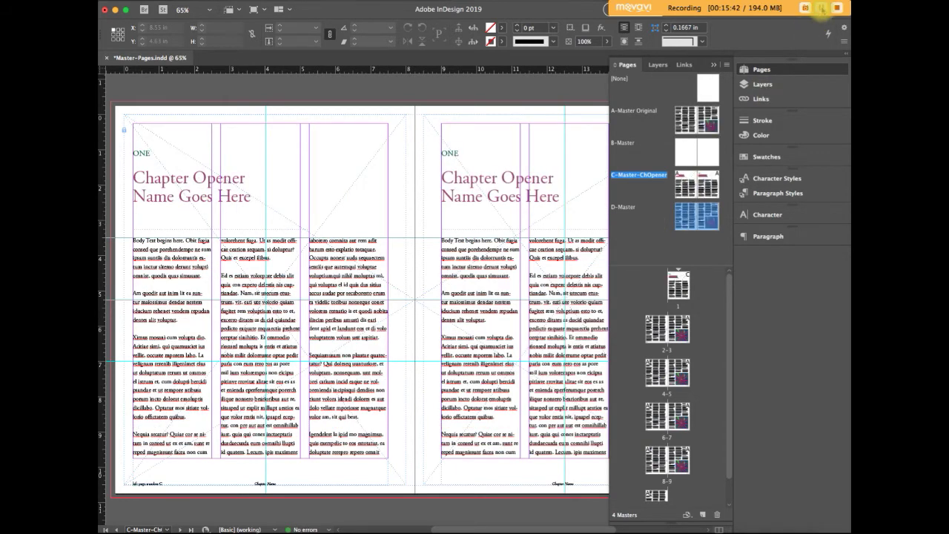
click(816, 13)
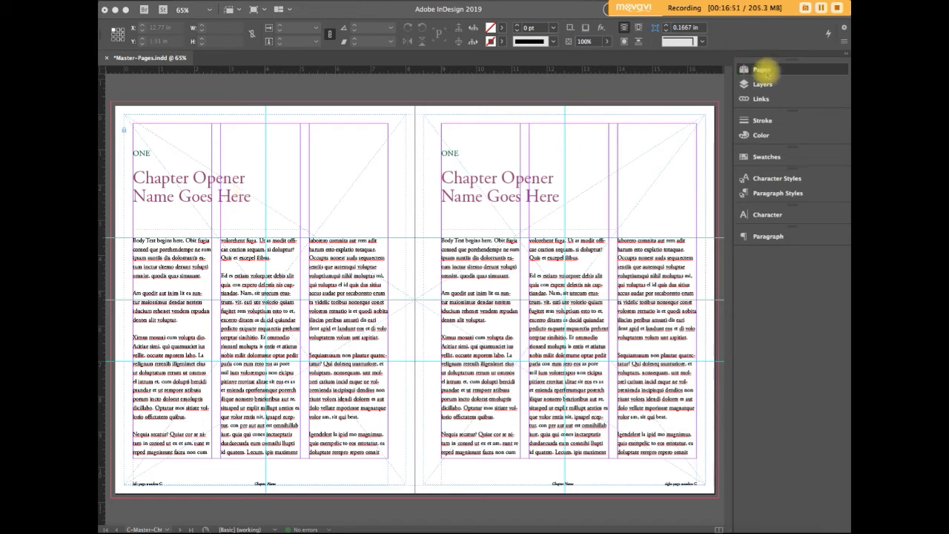
click(764, 69)
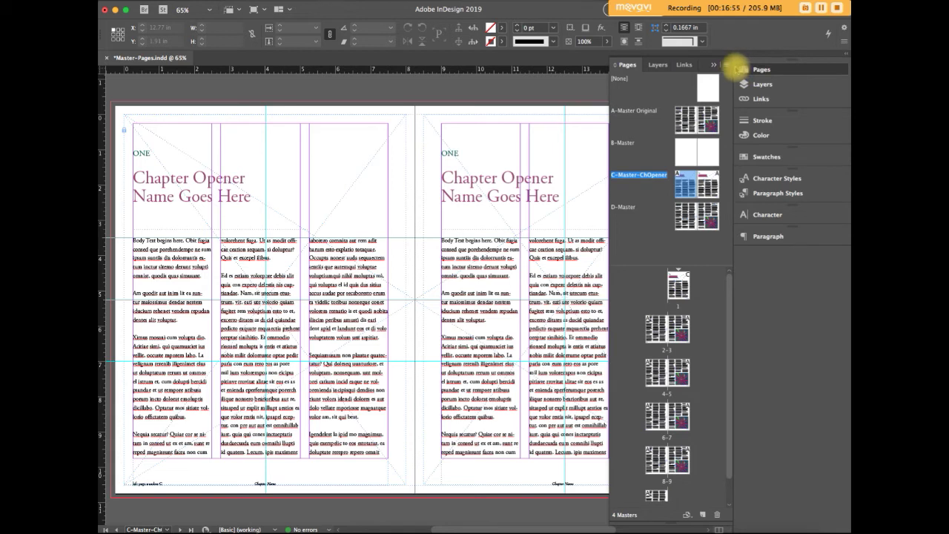
click(716, 66)
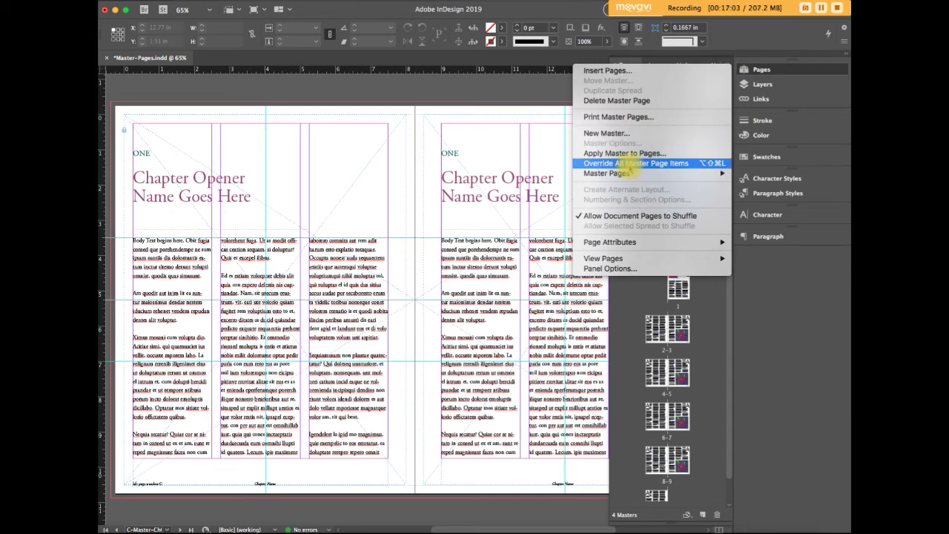
mouse_move(620, 175)
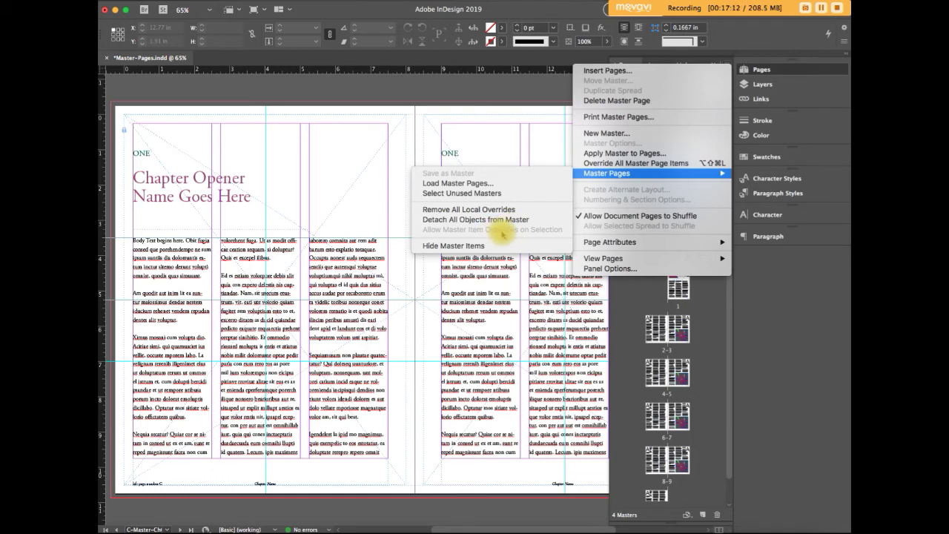
click(812, 135)
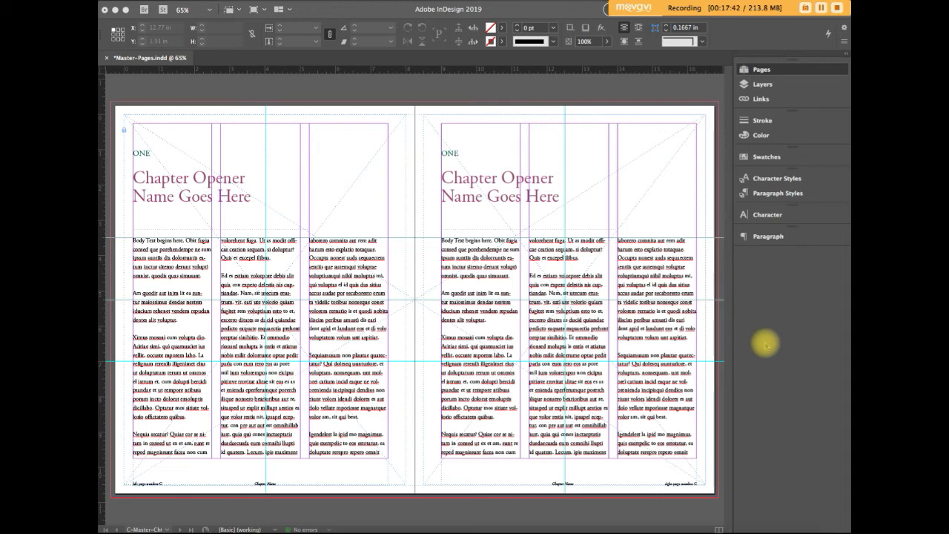
Try the blank B-Master on page 2, then restore A-Master Original there and view spread 2–3.
click(761, 69)
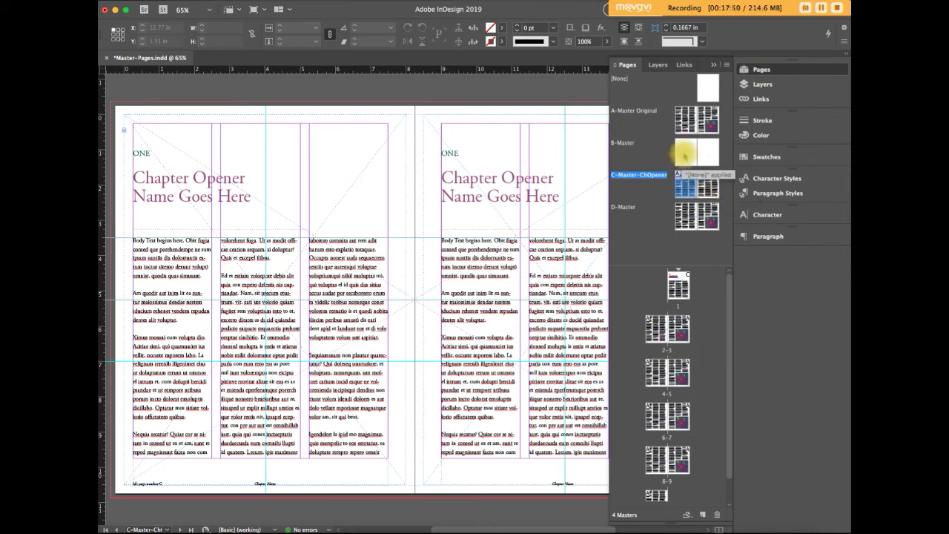
double_click(685, 154)
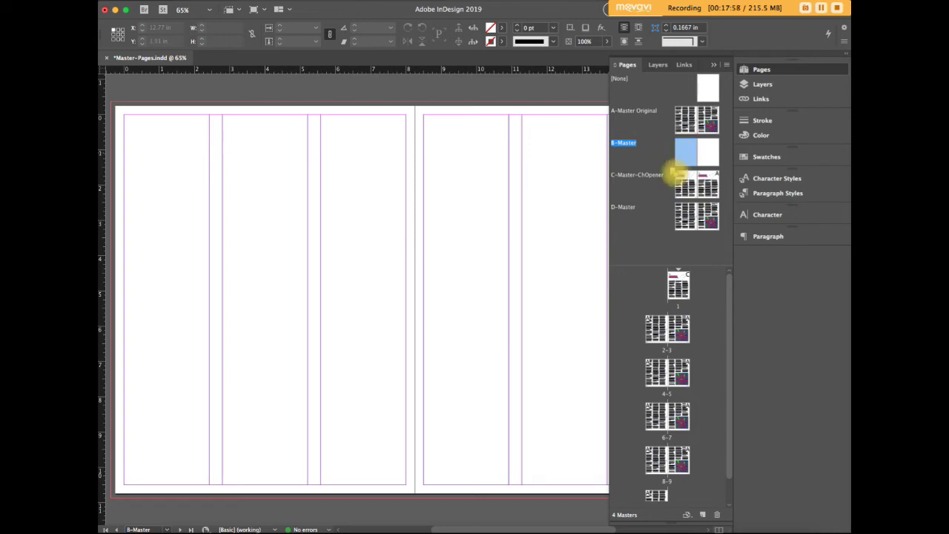
drag(666, 263, 653, 328)
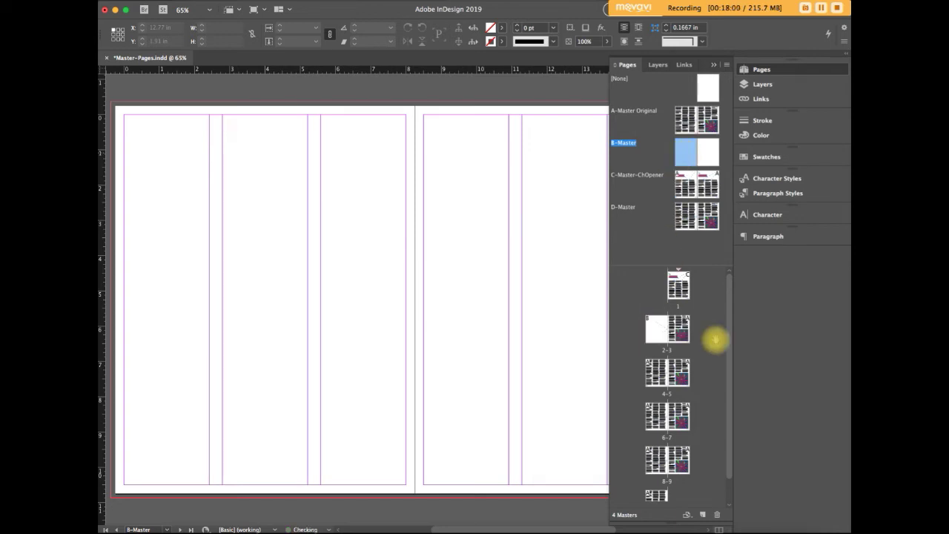
double_click(649, 329)
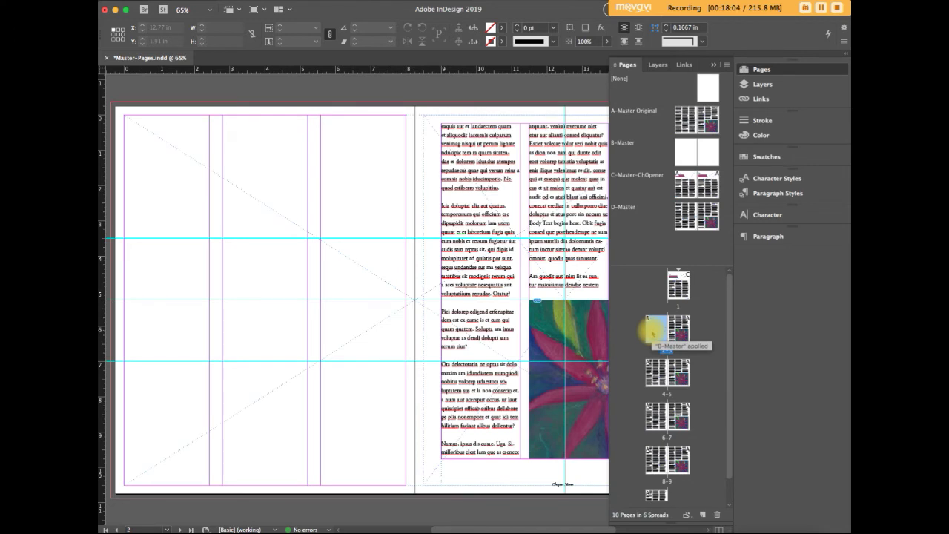
drag(697, 125, 683, 329)
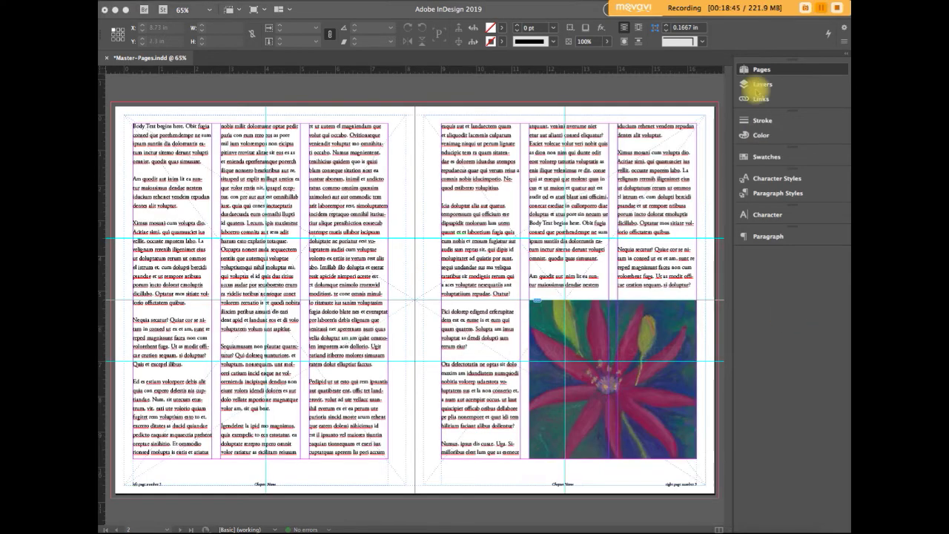
Apply B-Master to pages 2–3 through Apply Master to Pages, then collapse the Pages panel.
click(757, 70)
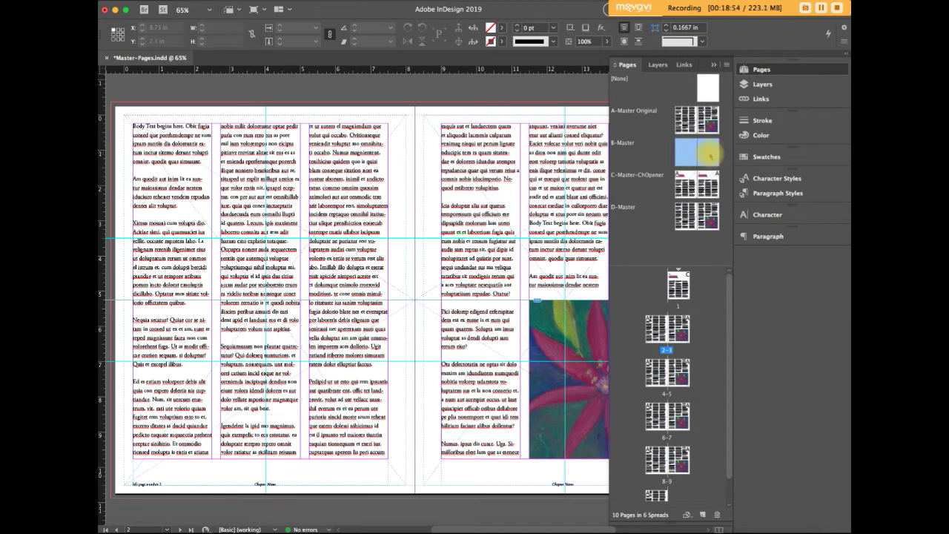
click(727, 64)
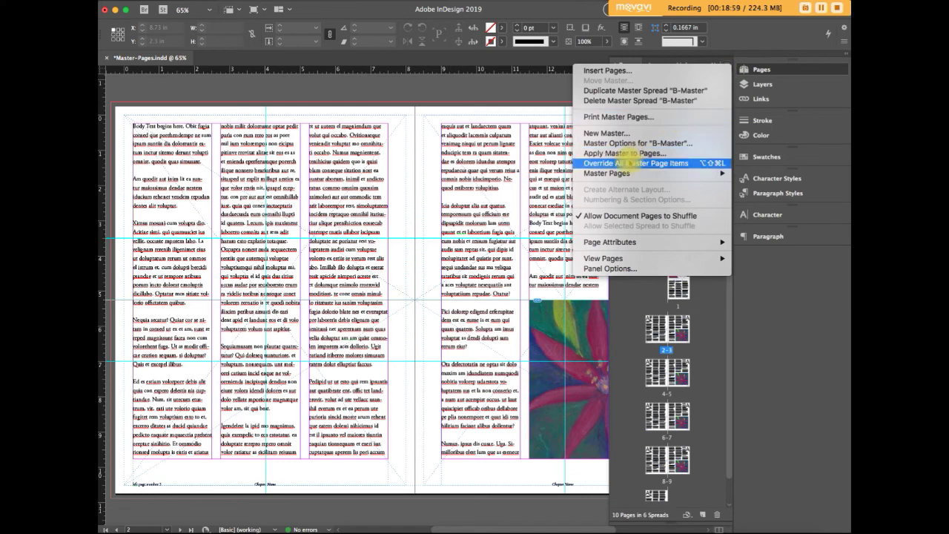
click(618, 152)
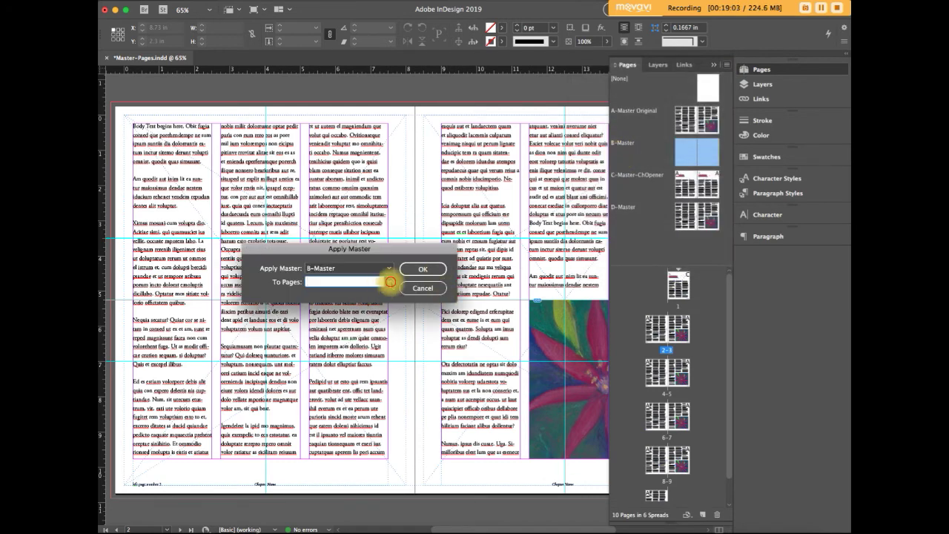
click(389, 282)
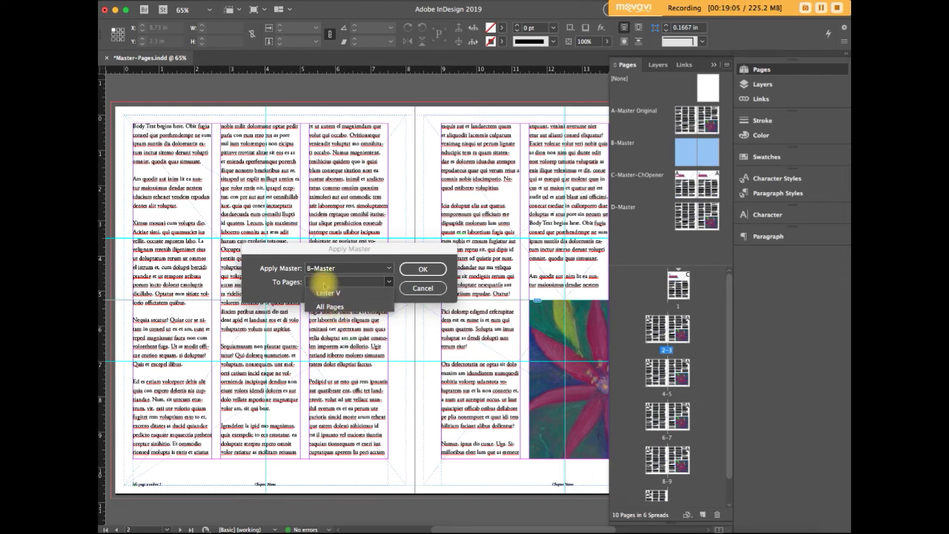
click(330, 306)
text(4-5)
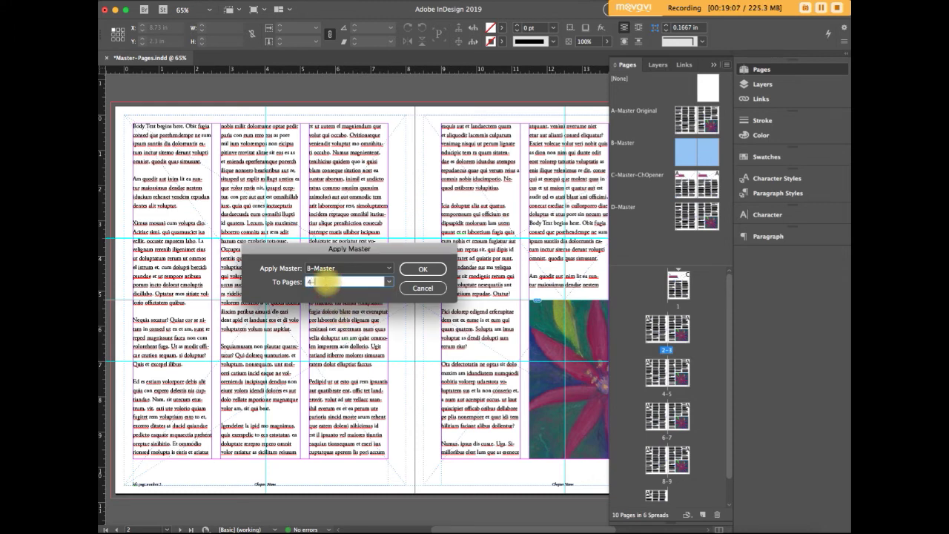
key(BackSpace)
key(BackSpace)
key(BackSpace)
text(2-3)
click(424, 269)
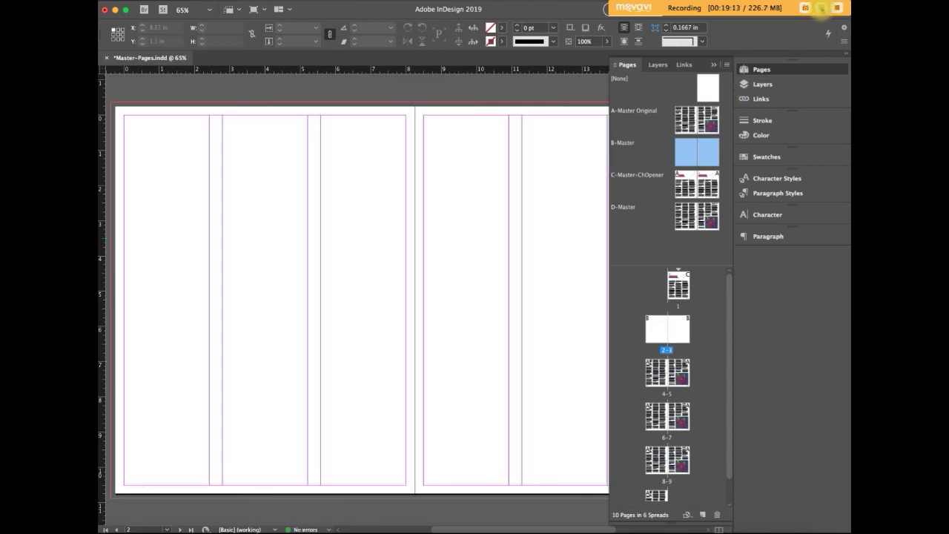
click(836, 18)
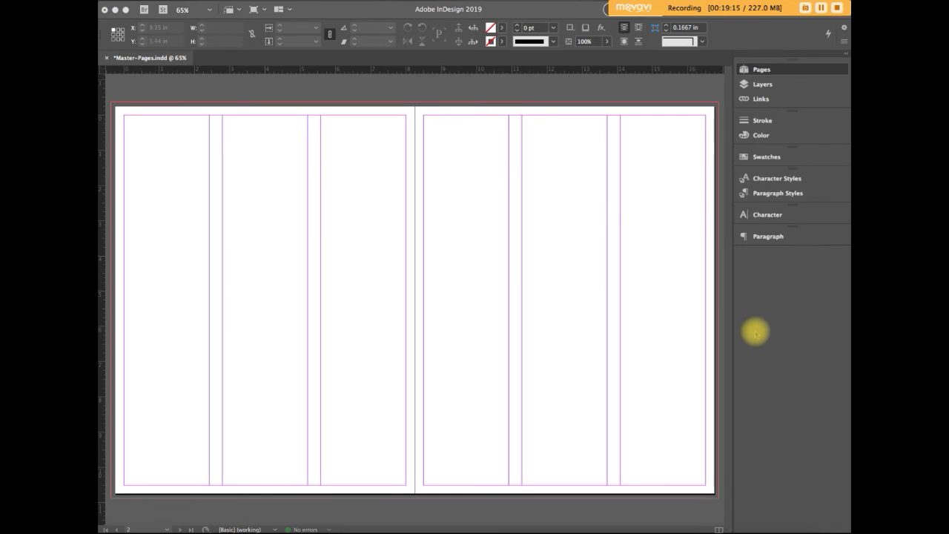
Show the Pages panel and select the whole 2–3 spread.
click(761, 69)
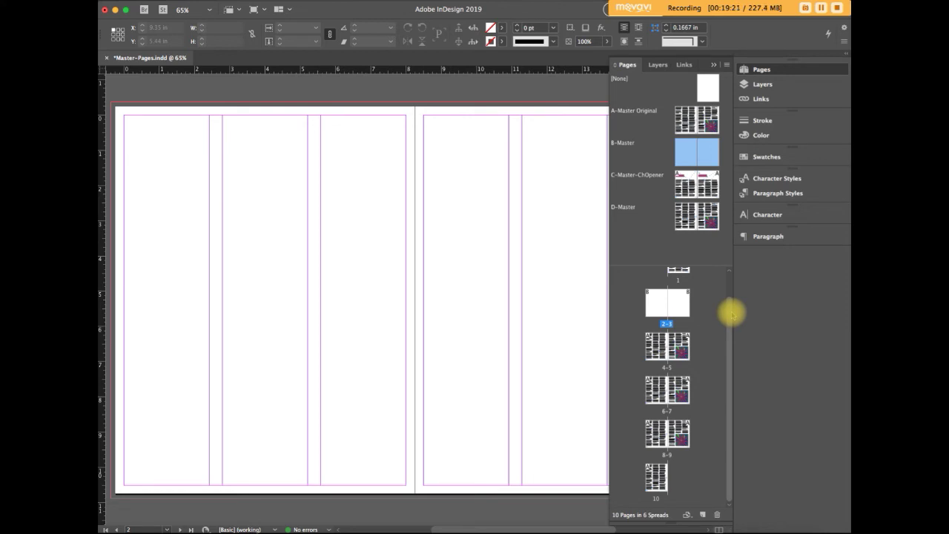
mouse_move(727, 314)
mouse_down()
mouse_move(727, 286)
mouse_move(729, 317)
mouse_up()
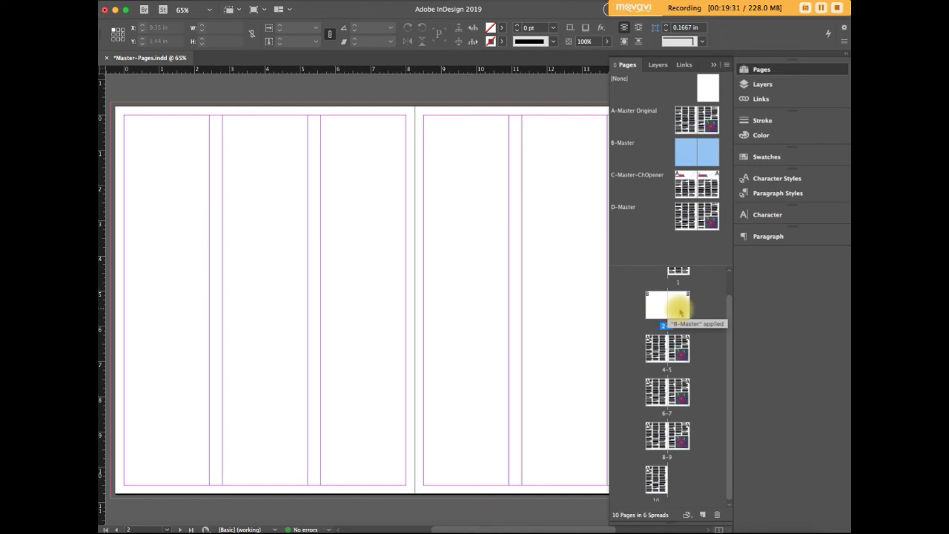
click(687, 330)
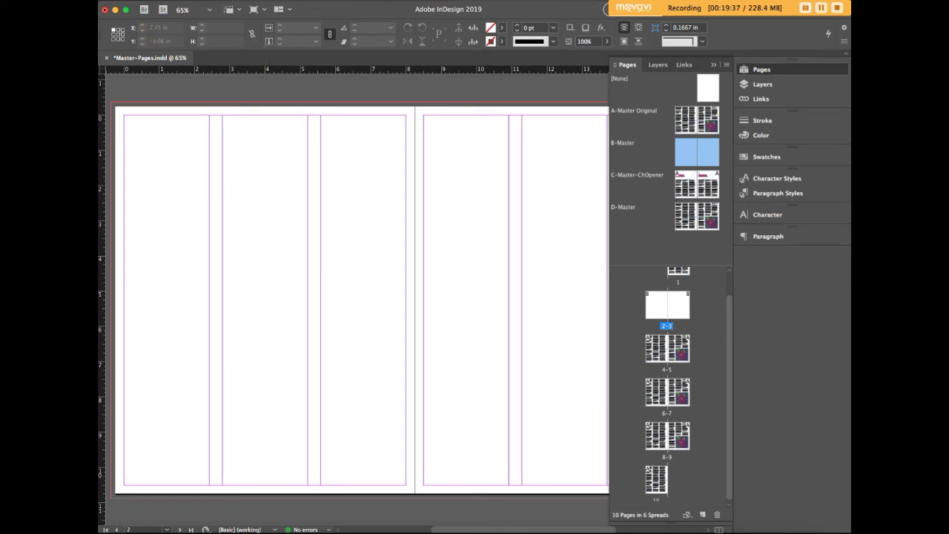
click(195, 75)
Insert 2 pages after page 10 based on B-Master.
right_click(99, 4)
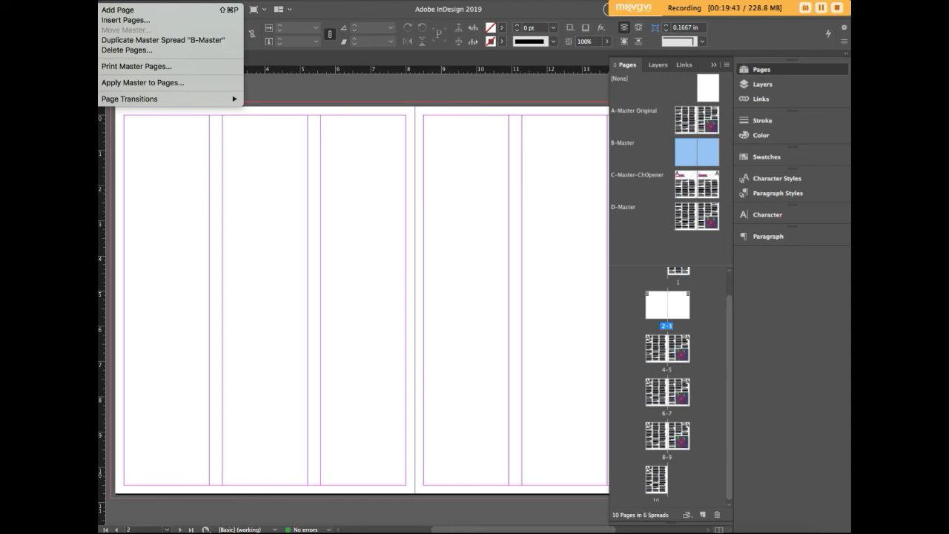
click(138, 10)
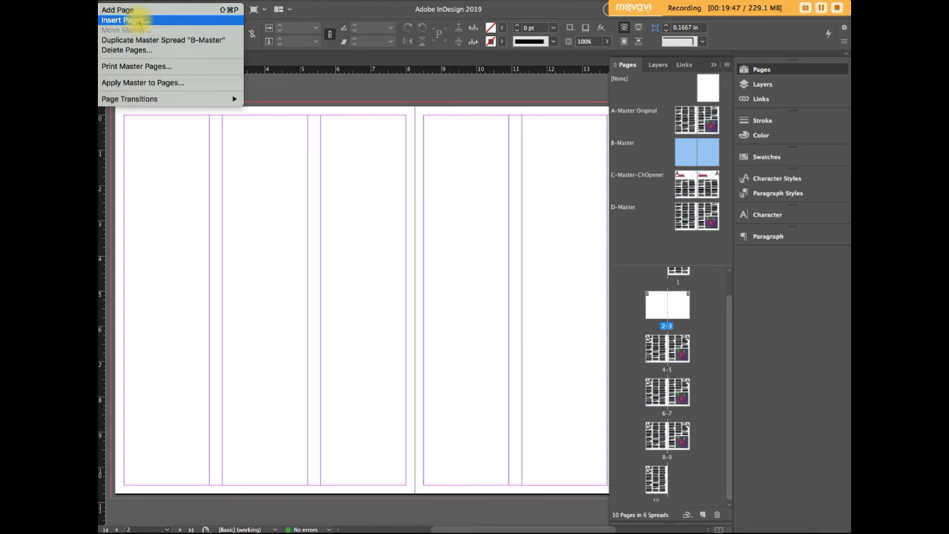
click(138, 20)
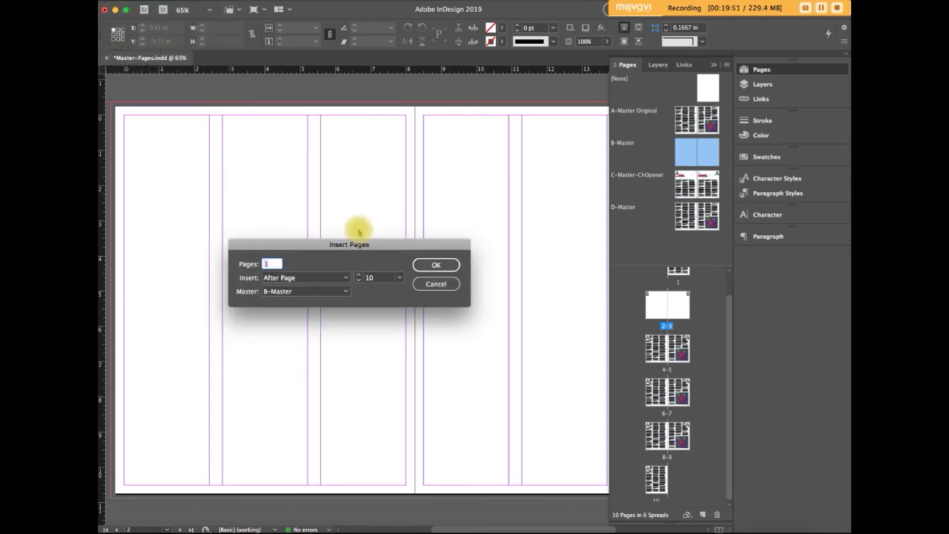
text(2)
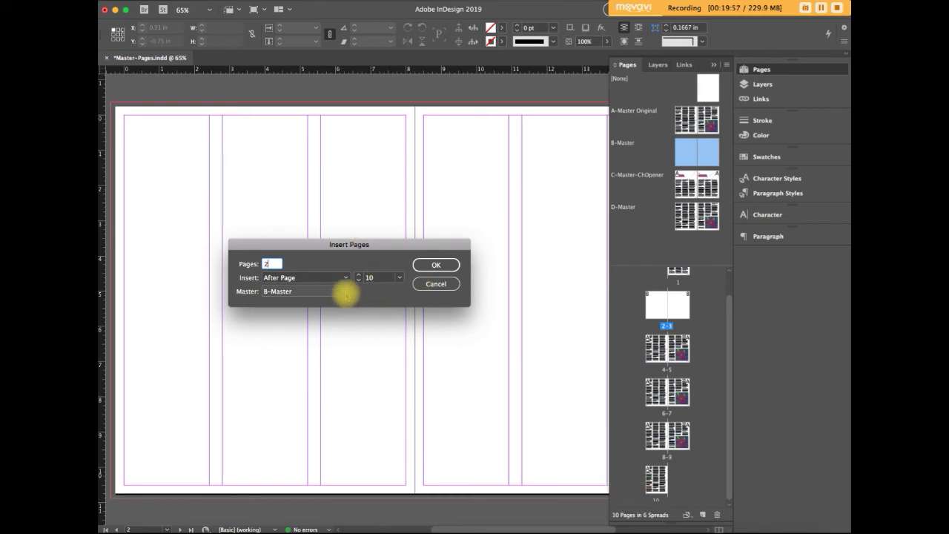
click(345, 292)
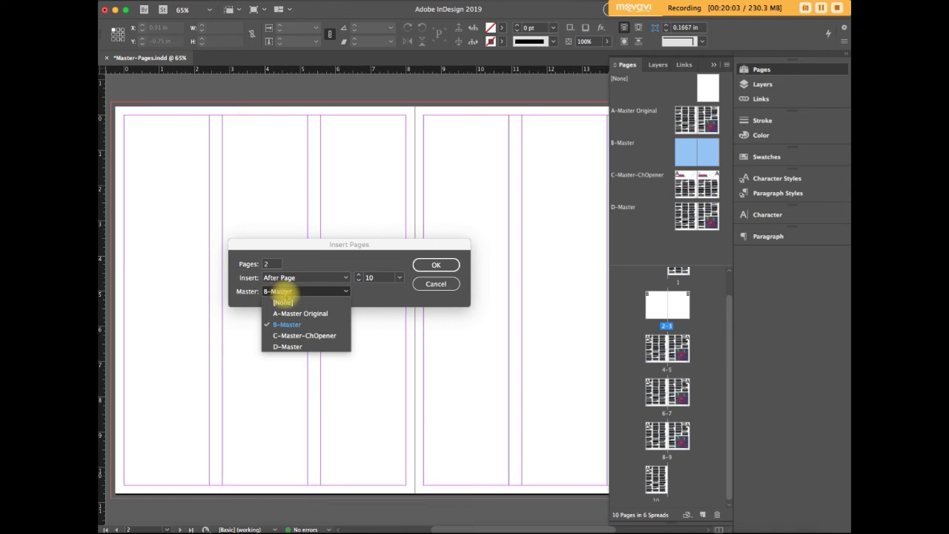
click(393, 293)
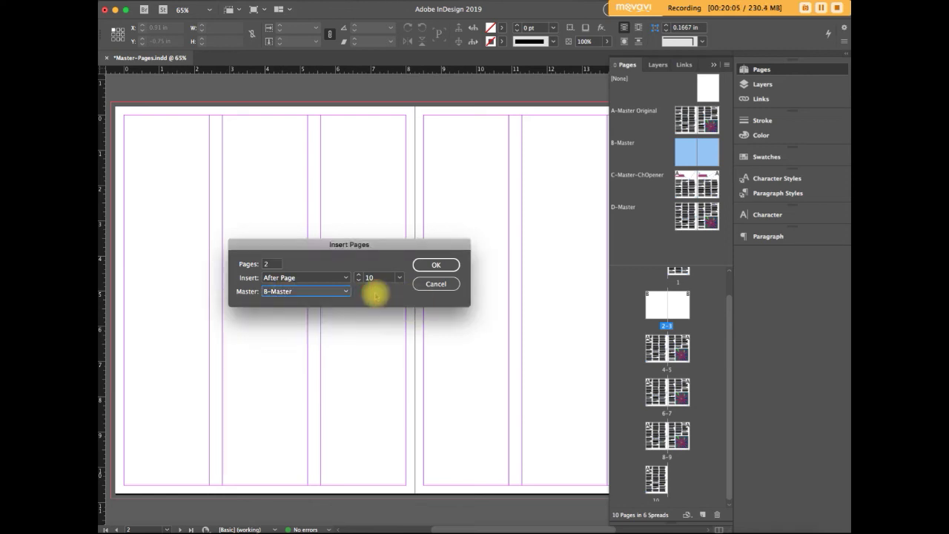
click(339, 292)
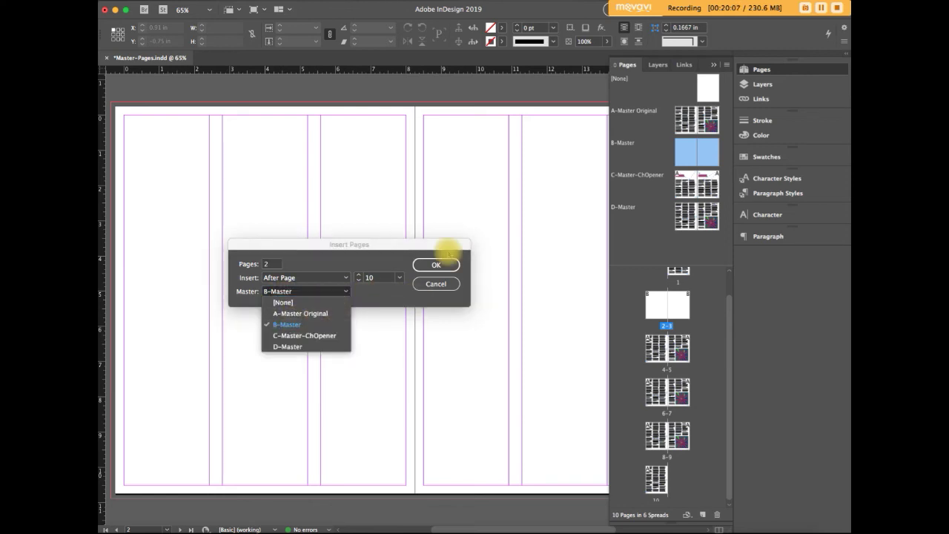
click(435, 267)
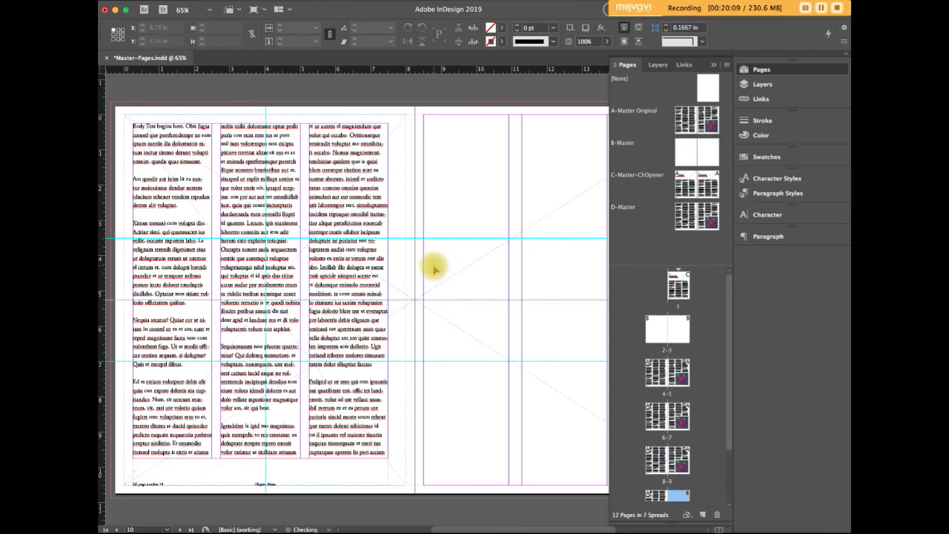
scroll(730, 445, down, 3)
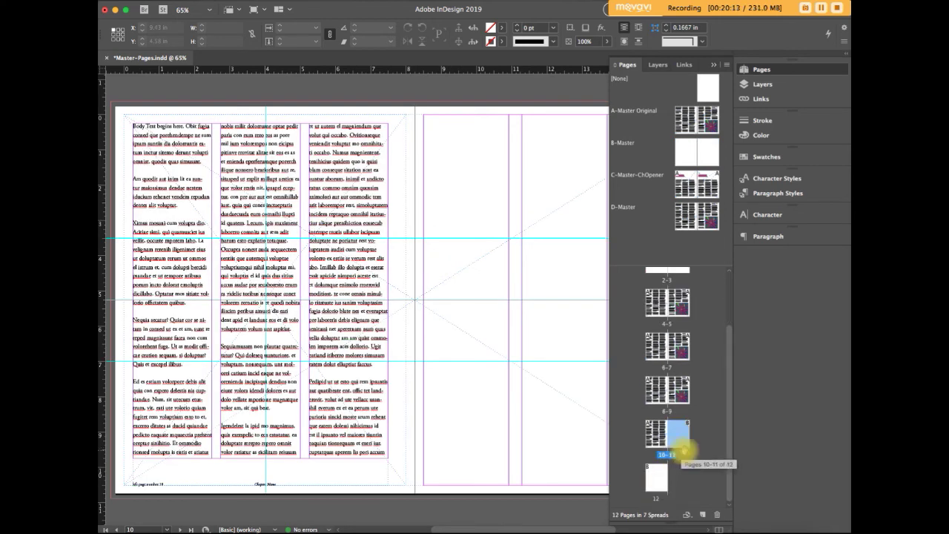
Apply B-Master to page 11 and A-Master Original to spread 8–9, then view spread 8–9.
drag(684, 450, 678, 437)
drag(697, 118, 672, 390)
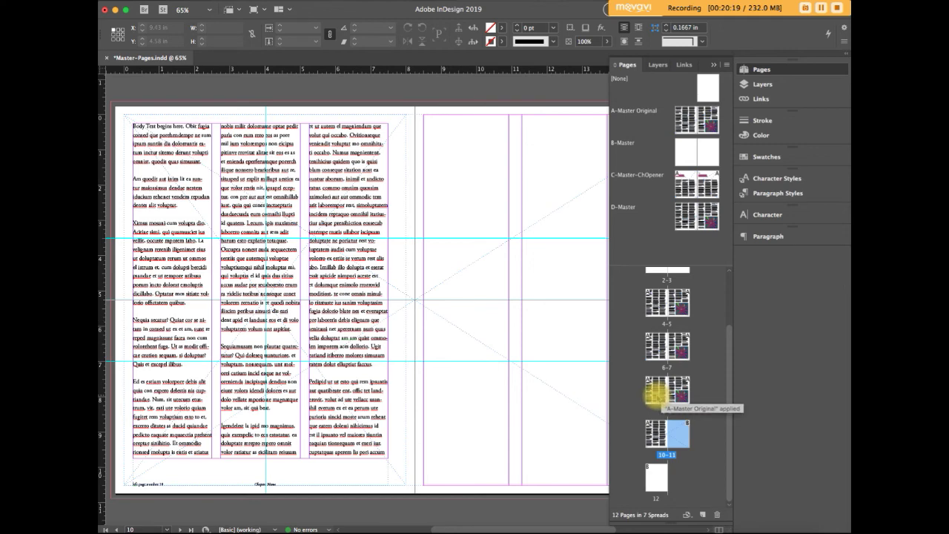
double_click(656, 393)
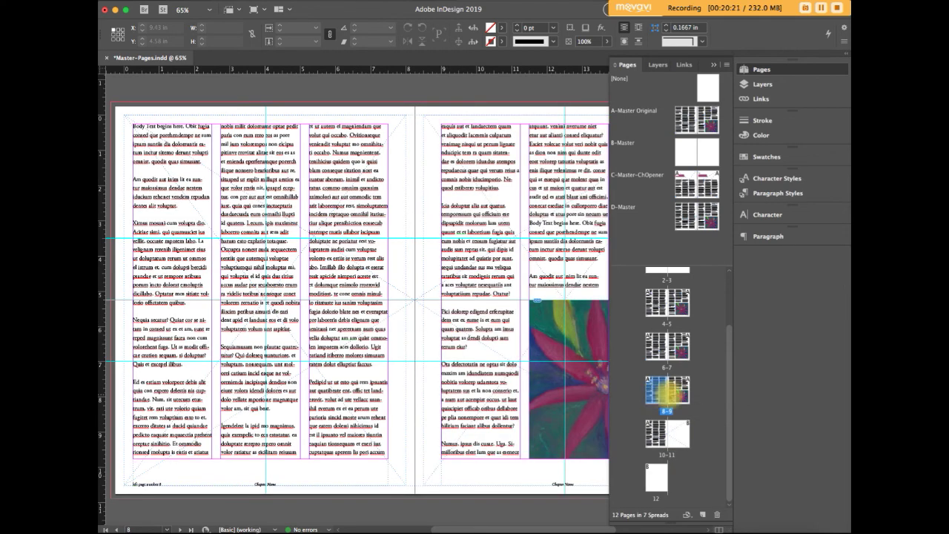
shift+click(678, 392)
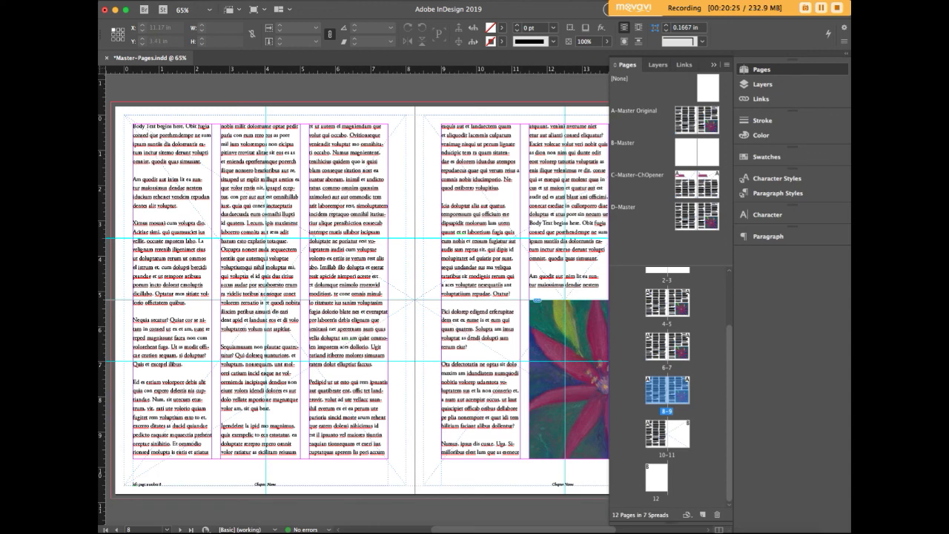
Review master choices in Insert Pages, cancel it, and collapse the Pages panel.
right_click(99, 6)
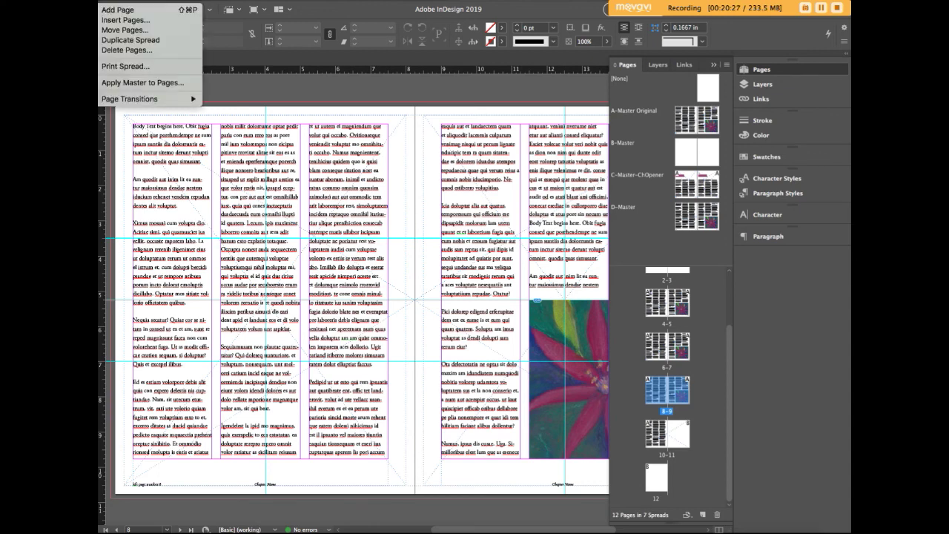
click(125, 20)
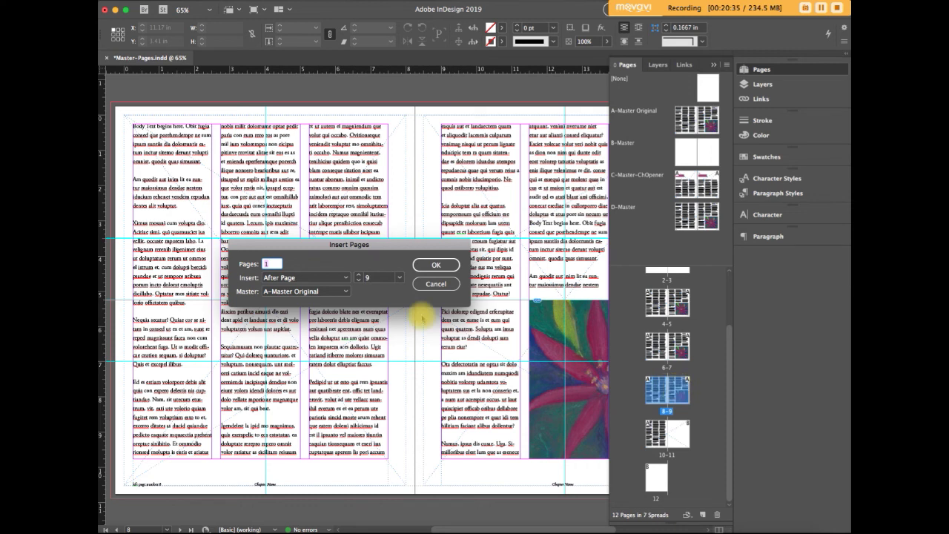
click(294, 292)
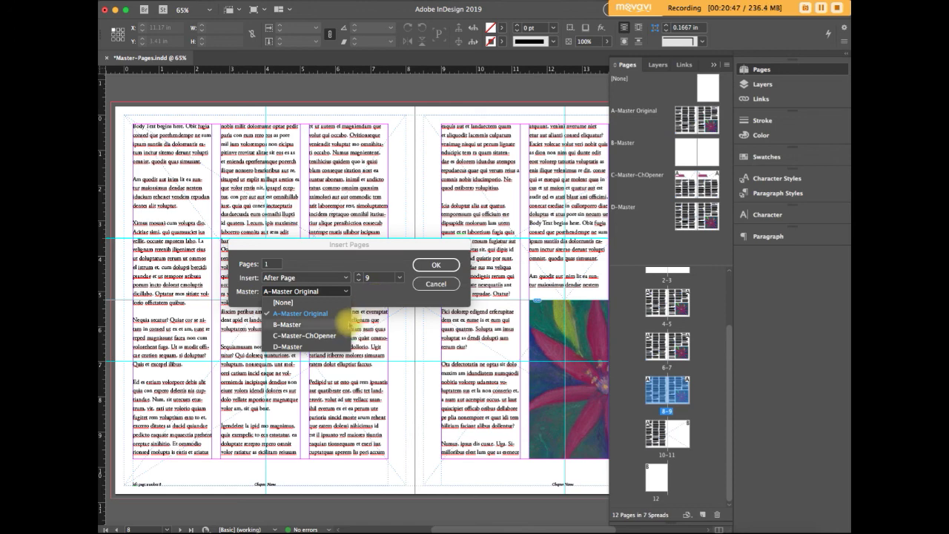
click(436, 284)
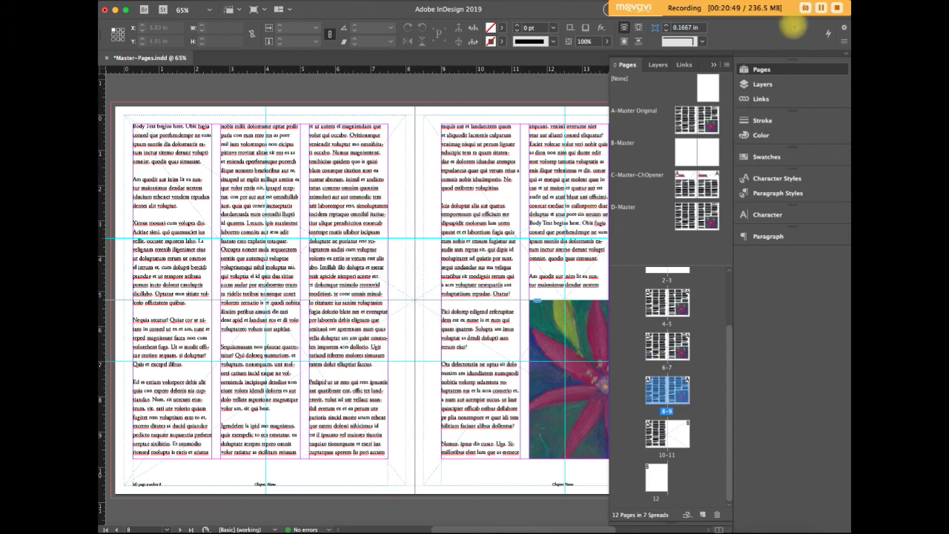
click(762, 69)
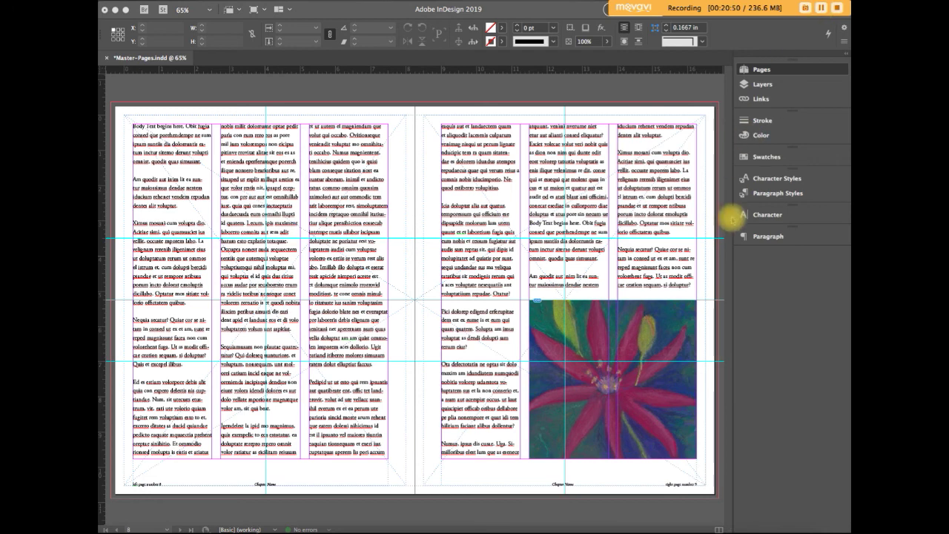
Add one page after page 10 for 13 pages total, then select spread 10–11.
click(757, 69)
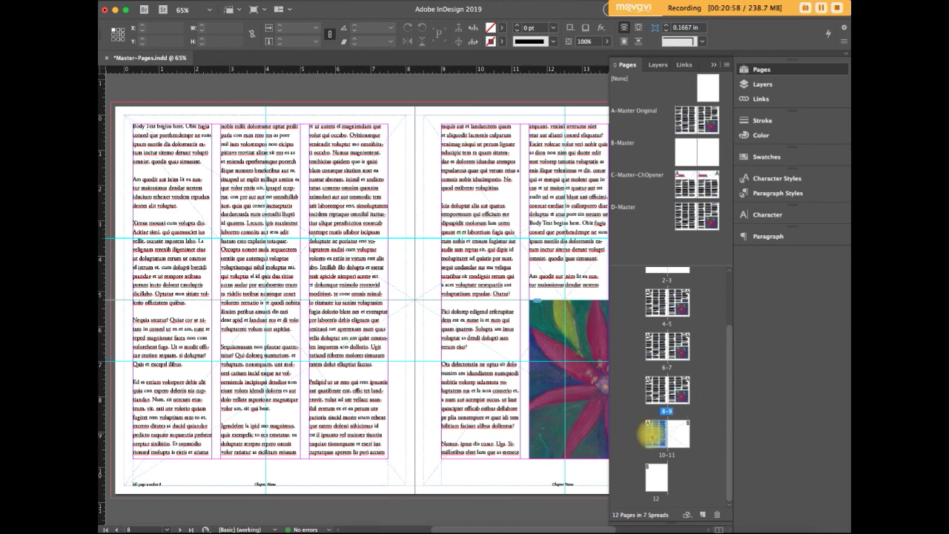
click(654, 433)
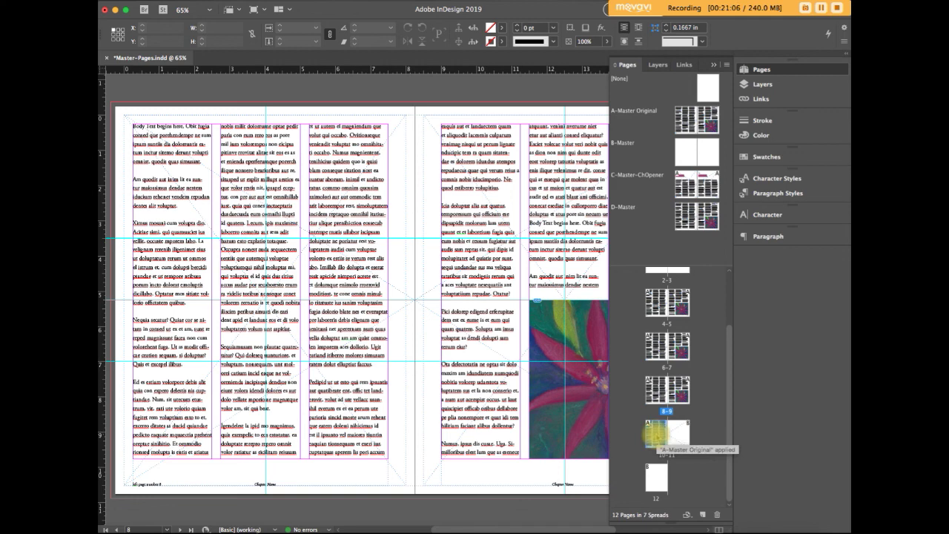
click(655, 432)
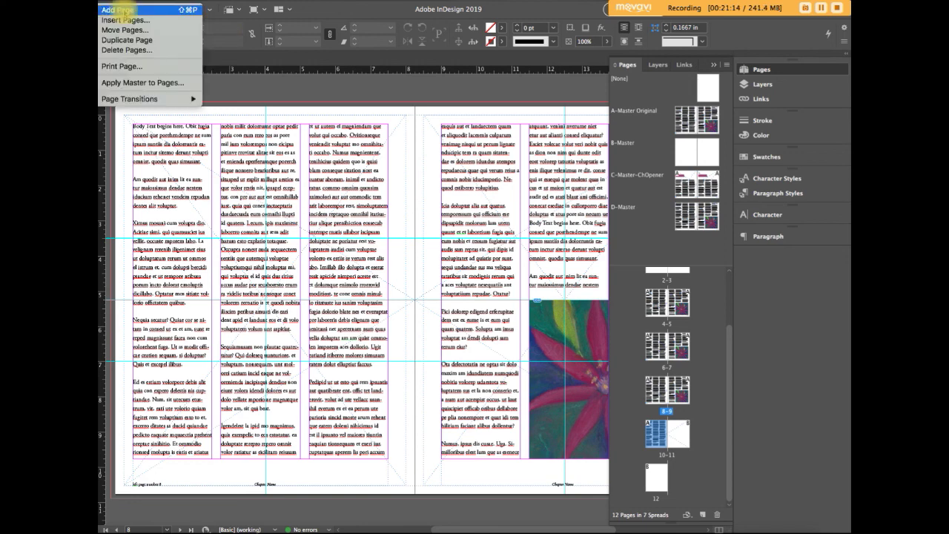
click(119, 10)
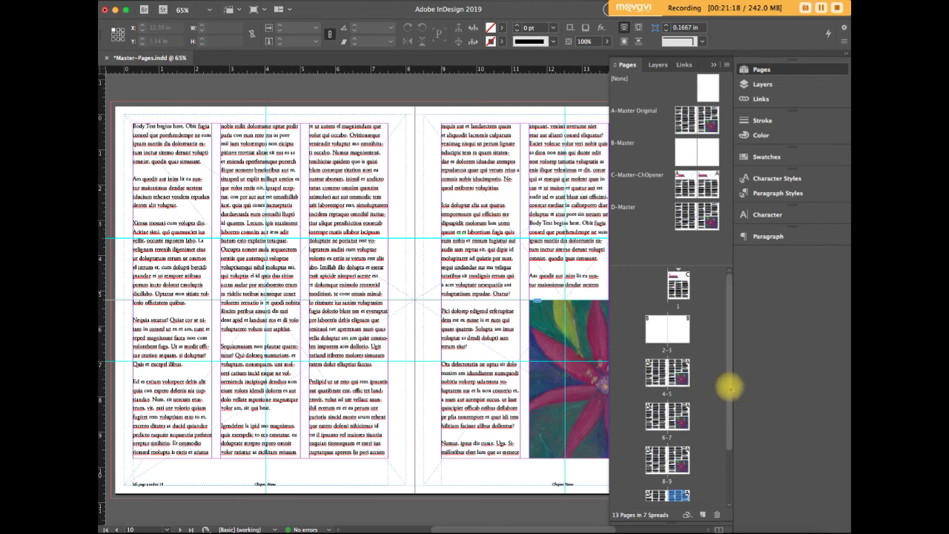
drag(728, 385, 729, 491)
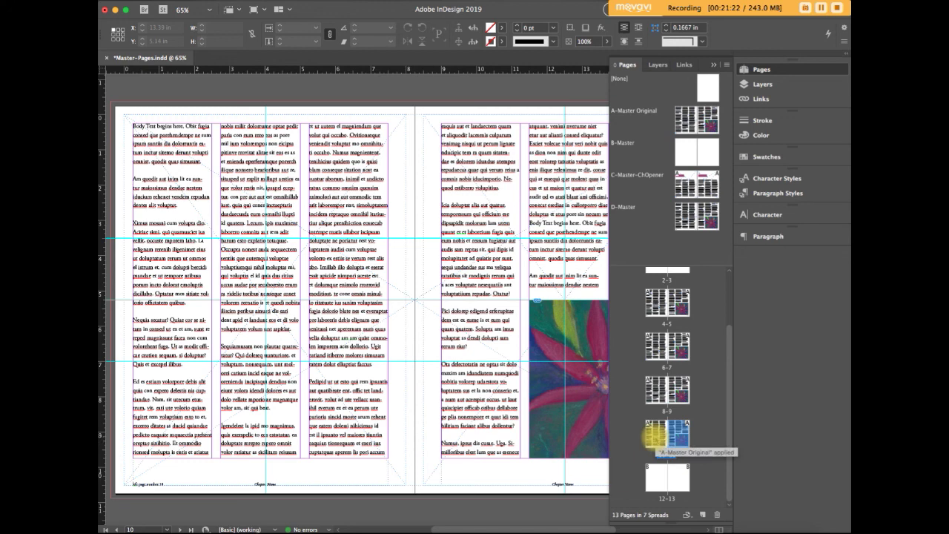
shift+click(655, 436)
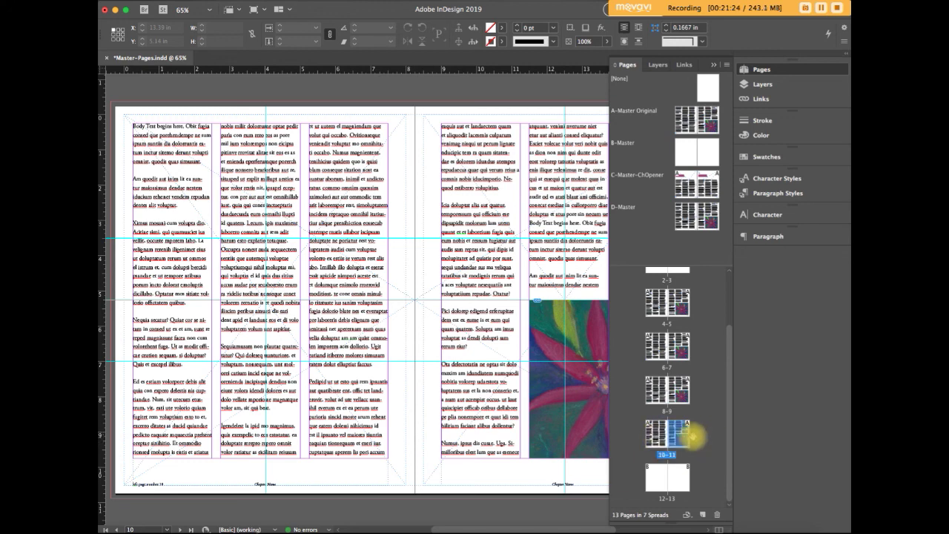